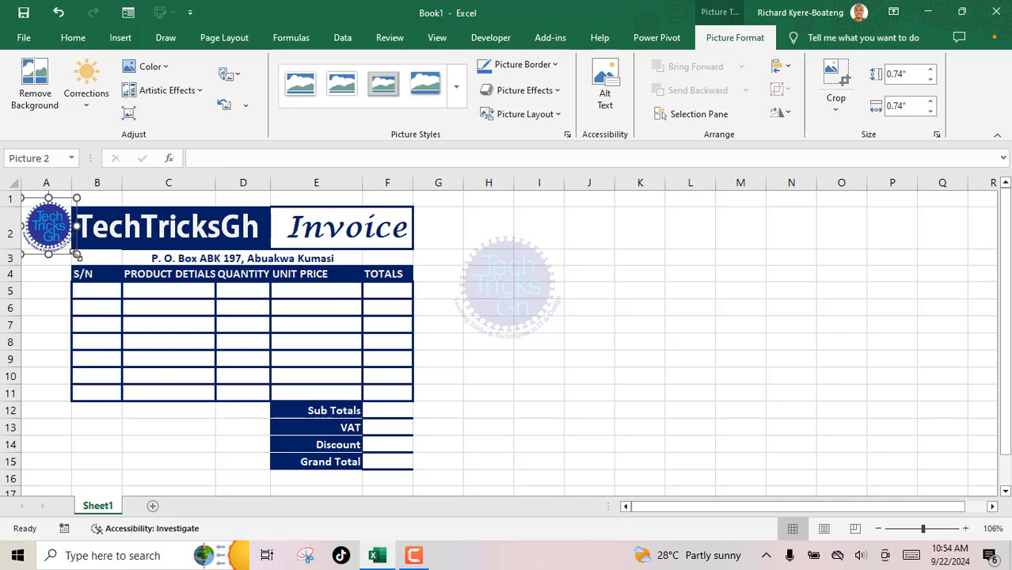
# Step: Shrink the logo beside the TechTricksGh title to 0.62" square and insert a blank column before column A
pyautogui.moveTo(69, 260); pyautogui.dragTo(58, 247)
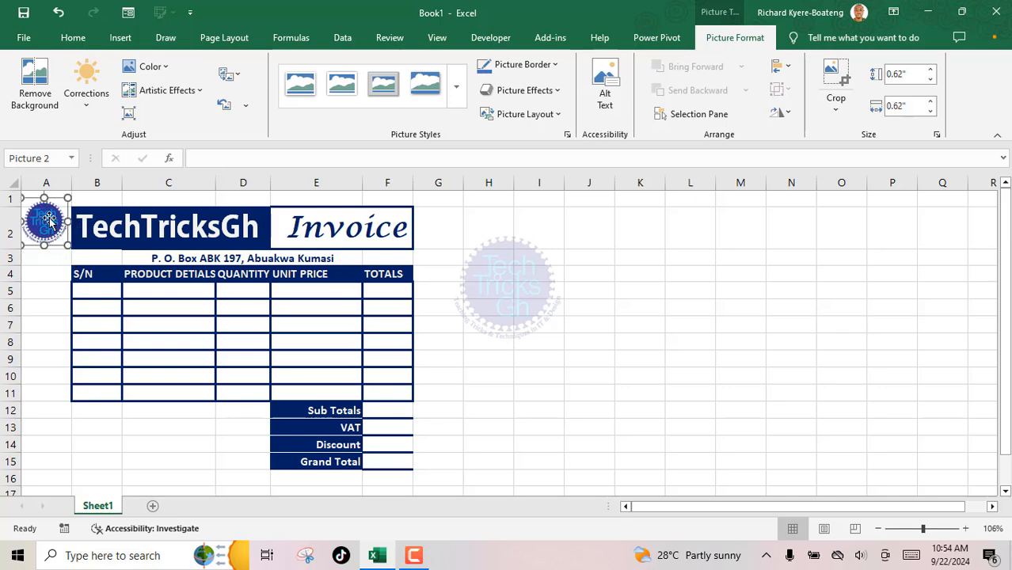
pyautogui.click(36, 182)
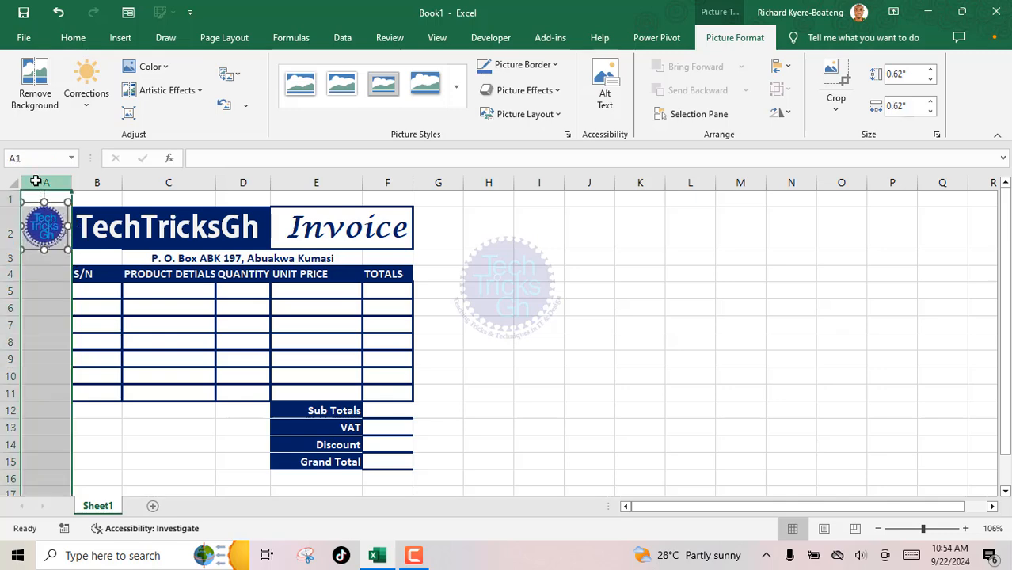
pyautogui.rightClick(38, 184)
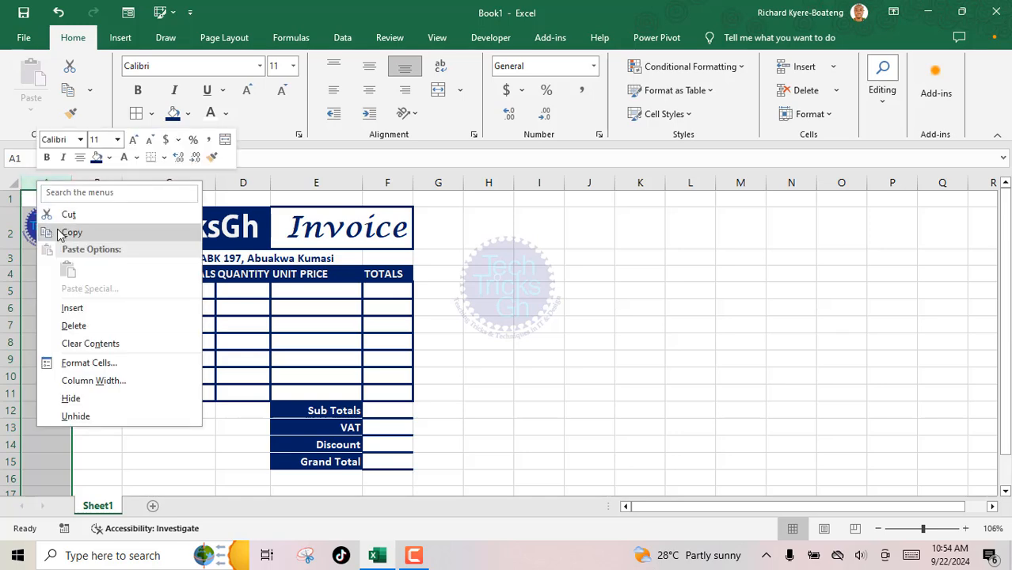
pyautogui.click(72, 309)
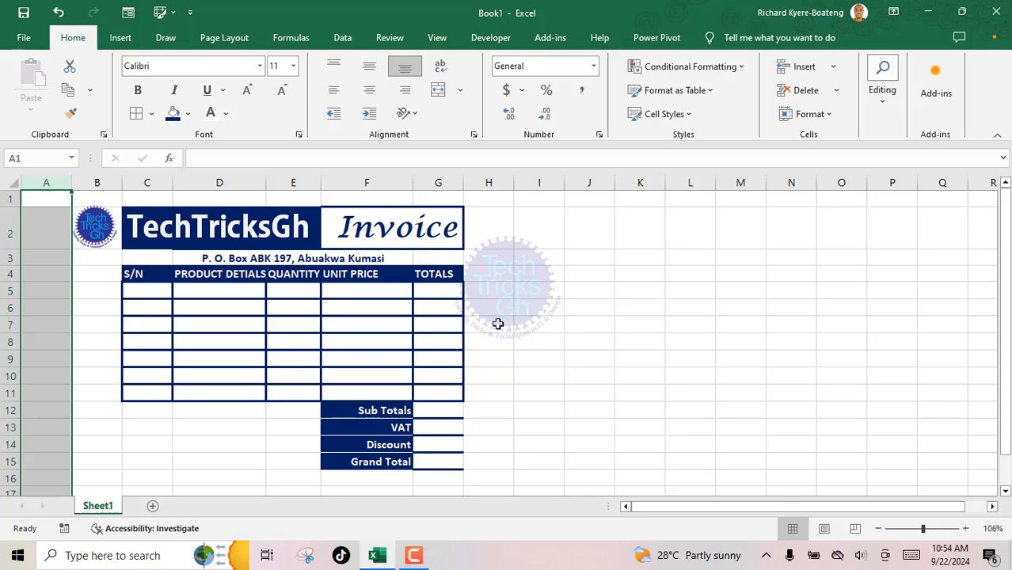
pyautogui.click(100, 227)
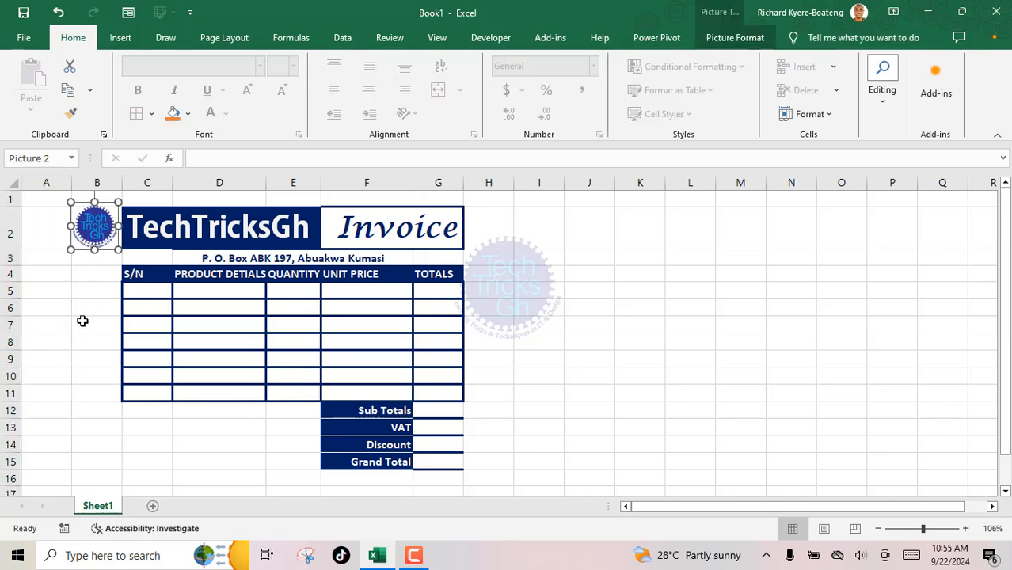
# Step: Format the unit price cells F5:F11 as Currency with the GHS symbol
pyautogui.click(357, 292)
pyautogui.moveTo(357, 292); pyautogui.dragTo(364, 384)
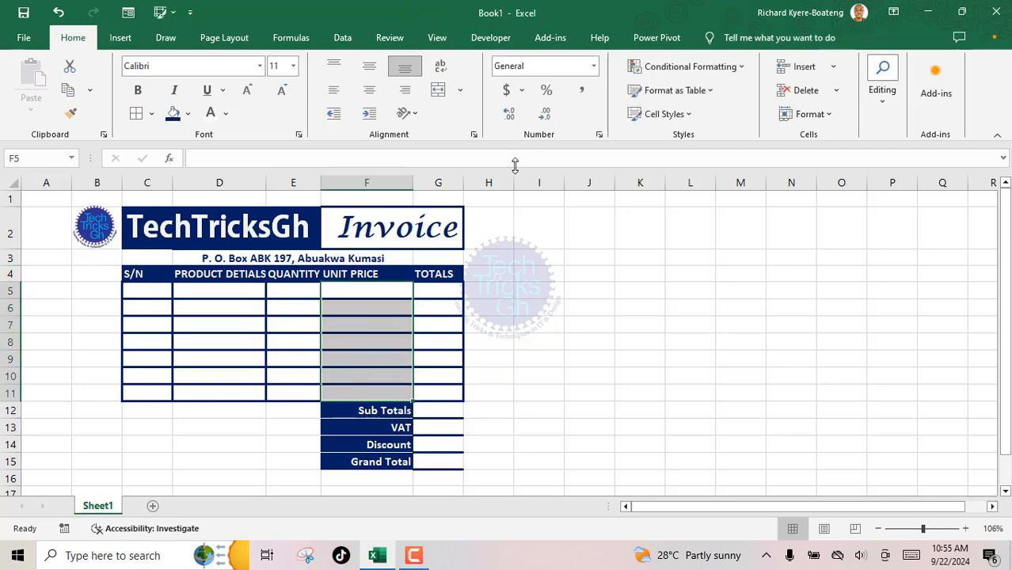
pyautogui.click(524, 96)
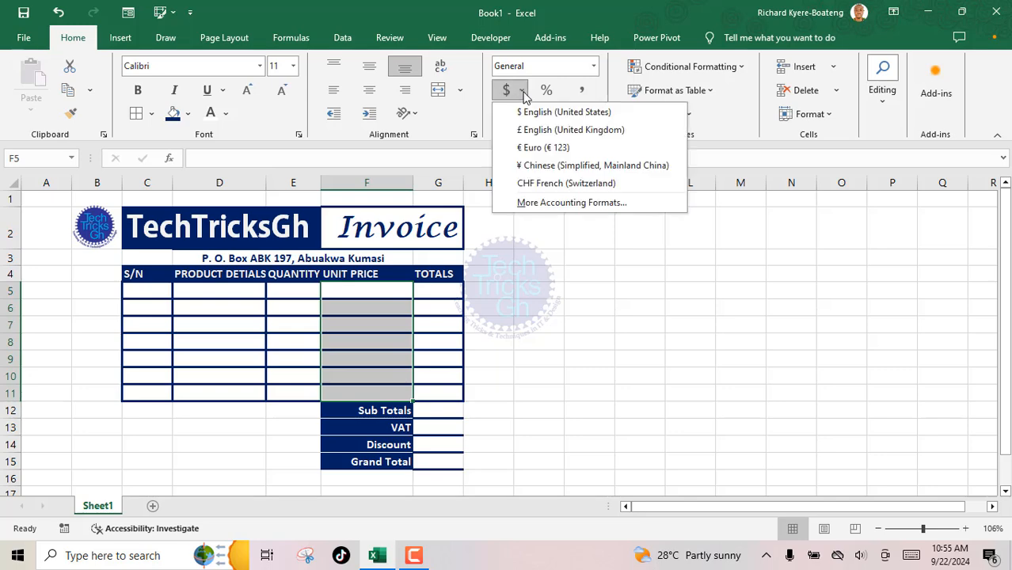
pyautogui.click(530, 203)
pyautogui.click(351, 154)
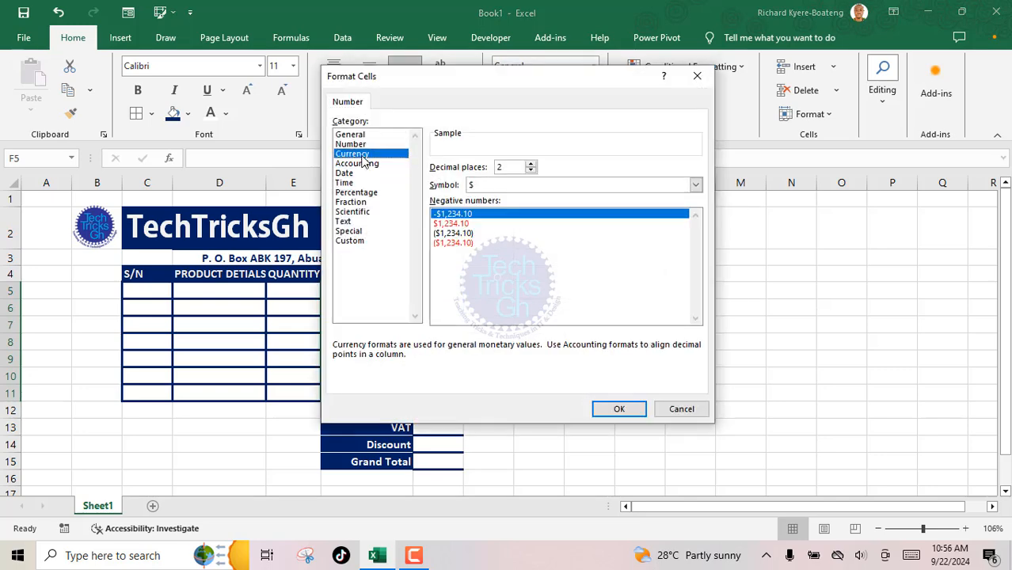
pyautogui.click(488, 187)
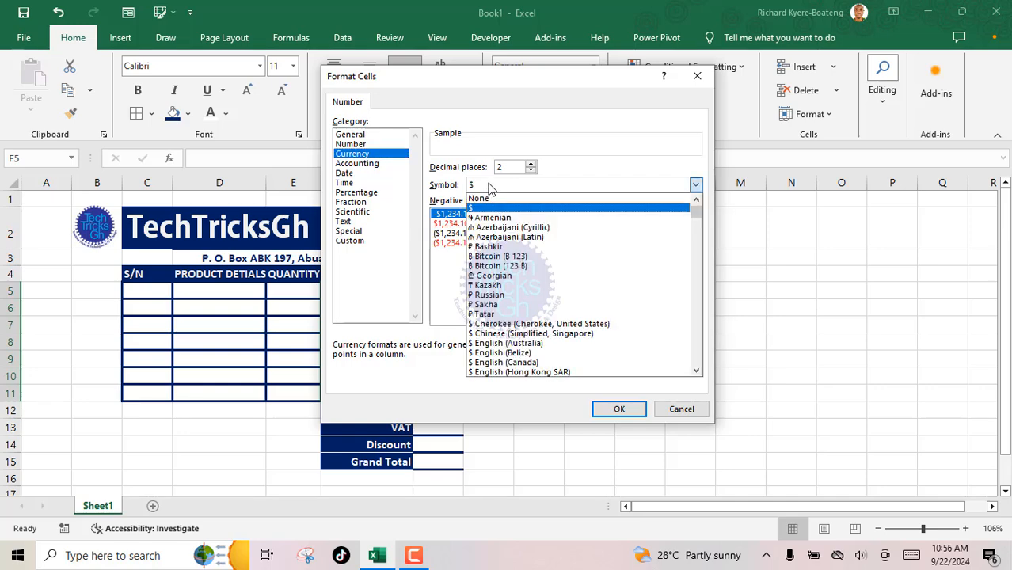
pyautogui.click(491, 188)
pyautogui.write('ghs')
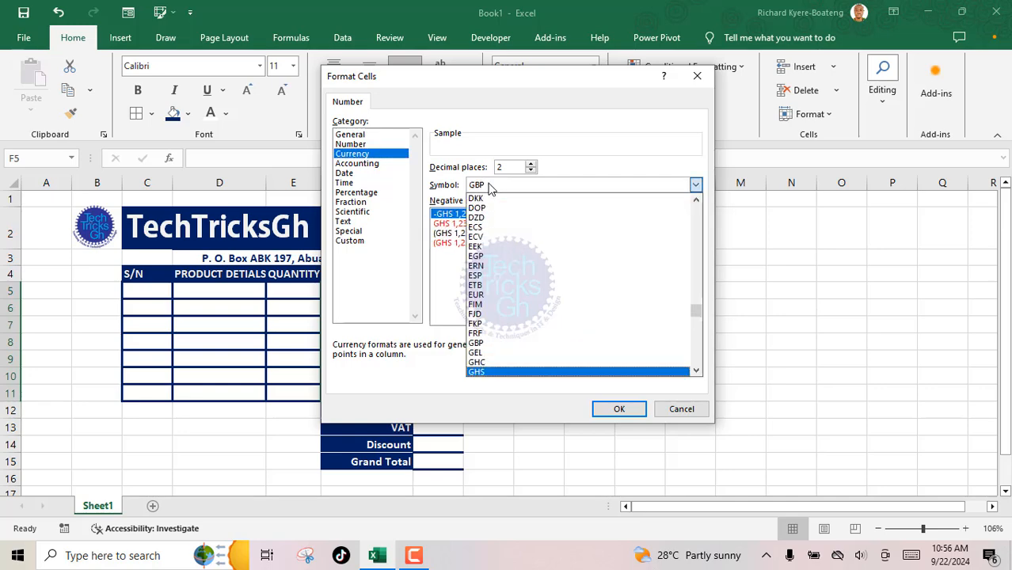
pyautogui.click(481, 372)
pyautogui.click(617, 410)
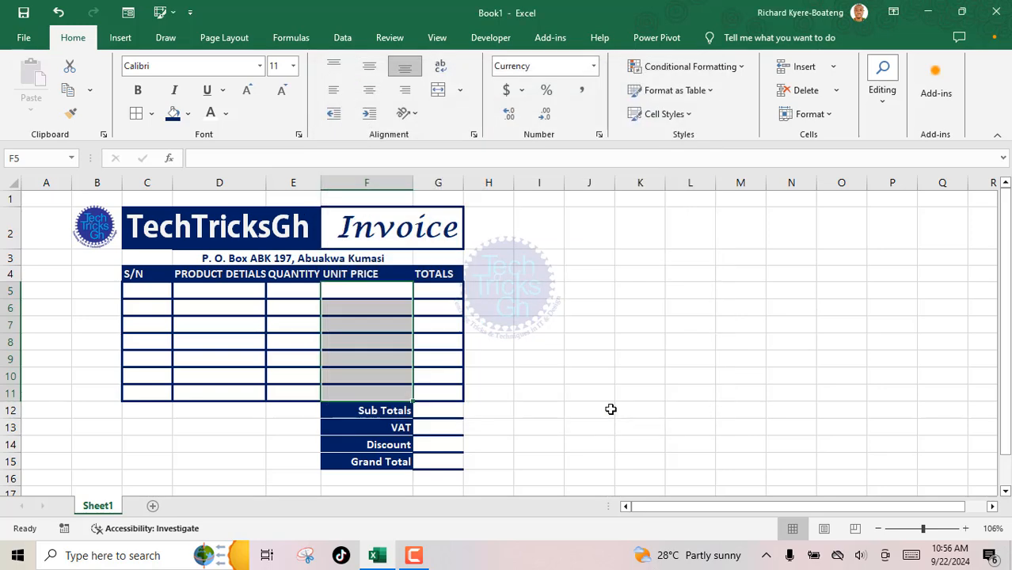
# Step: Widen the TOTALS column G and format cells G5:G11 as Currency with the GHS symbol
pyautogui.moveTo(436, 292); pyautogui.dragTo(451, 393)
pyautogui.moveTo(463, 183); pyautogui.dragTo(491, 183)
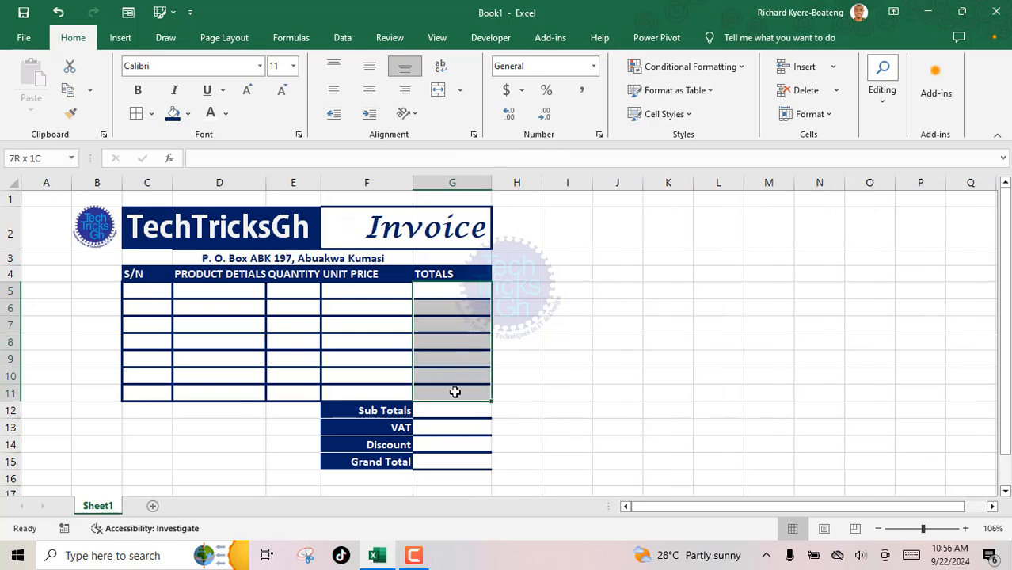
pyautogui.click(521, 89)
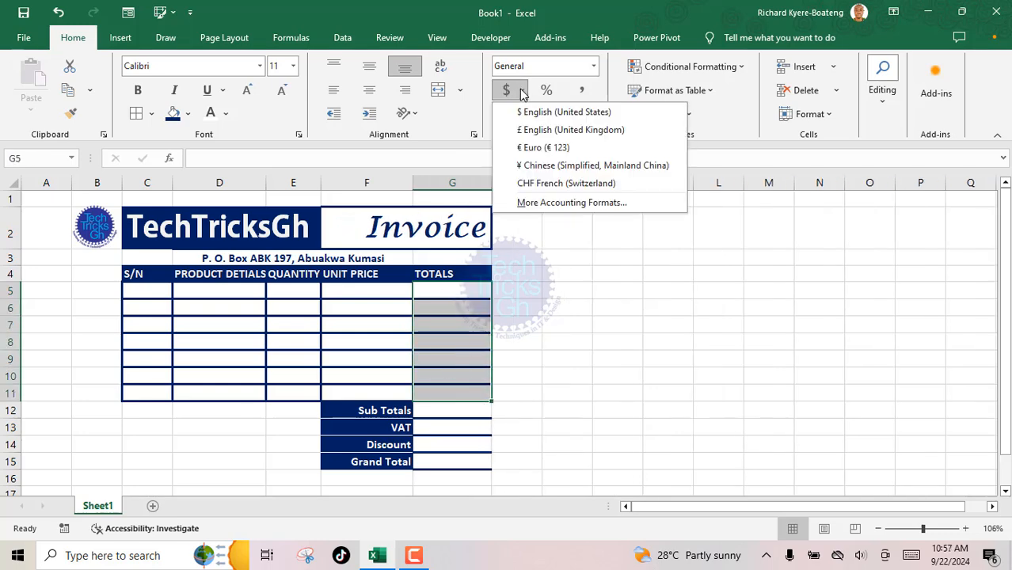
pyautogui.click(540, 204)
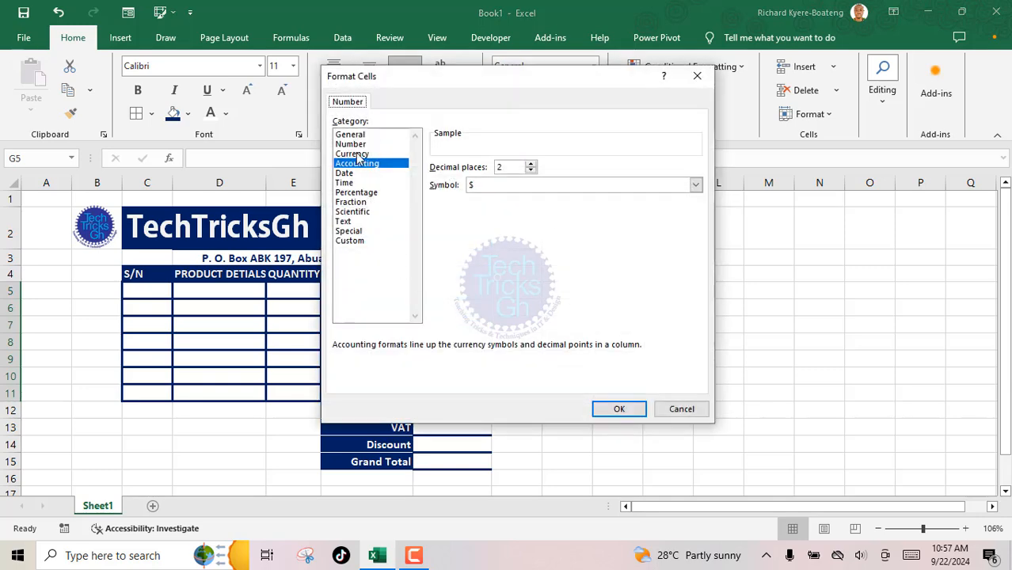
pyautogui.click(352, 154)
pyautogui.click(487, 186)
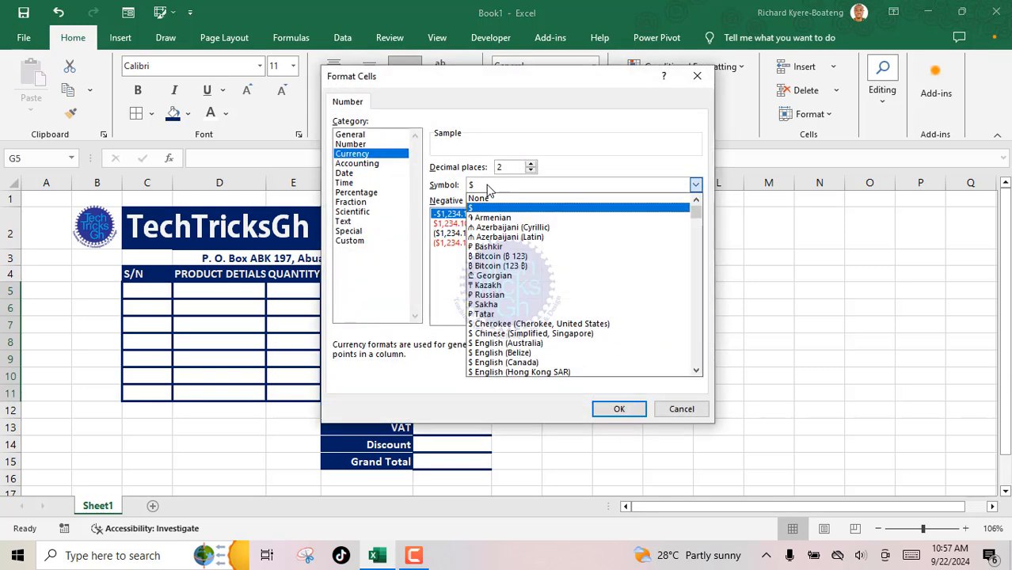
pyautogui.click(487, 188)
pyautogui.write('ghs')
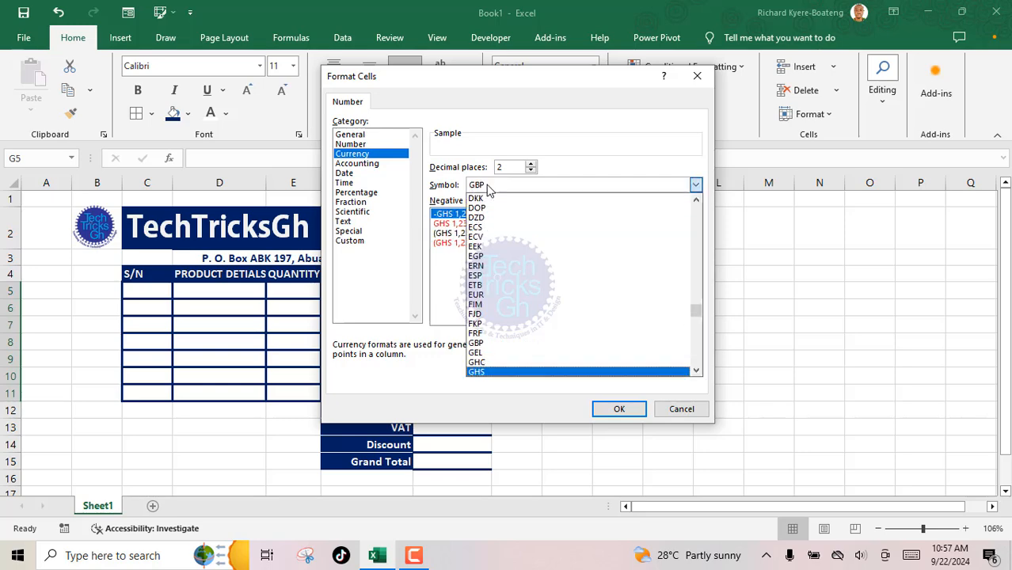
pyautogui.click(490, 372)
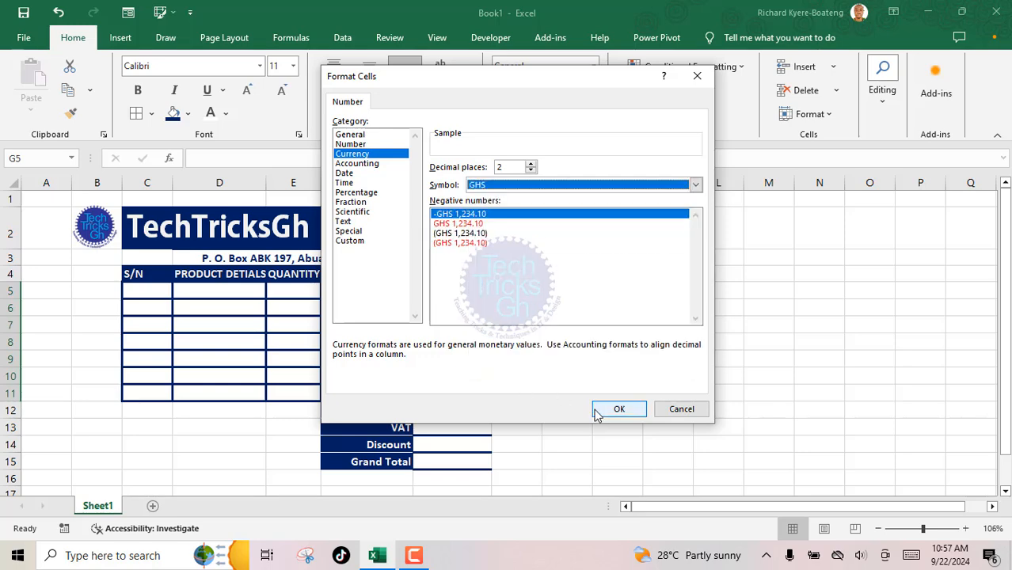
pyautogui.click(618, 408)
pyautogui.click(566, 308)
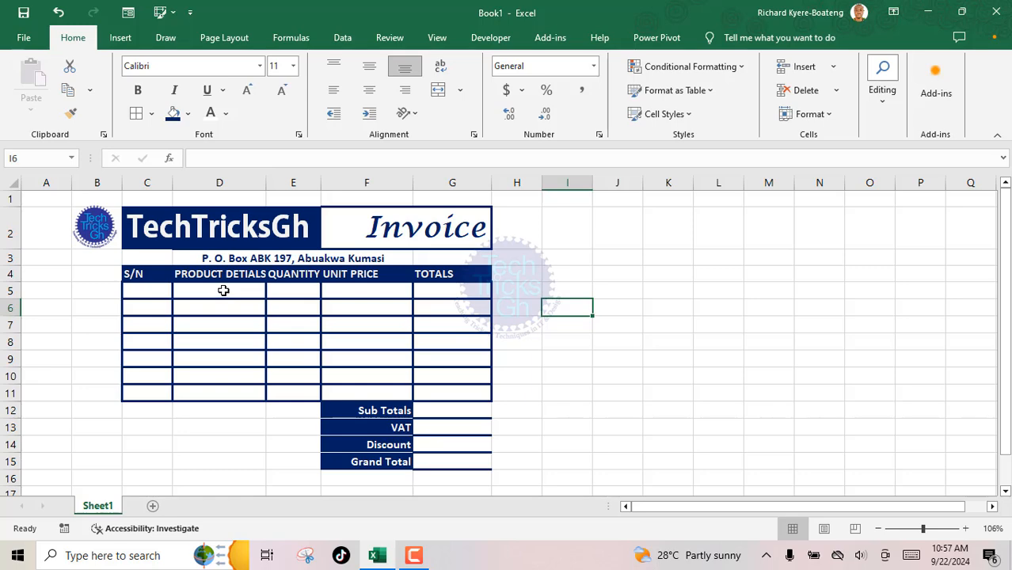
# Step: Widen the PRODUCT DETIALS and QUANTITY columns to fit their headings and centre the header row C4:G4
pyautogui.moveTo(324, 186); pyautogui.dragTo(347, 185)
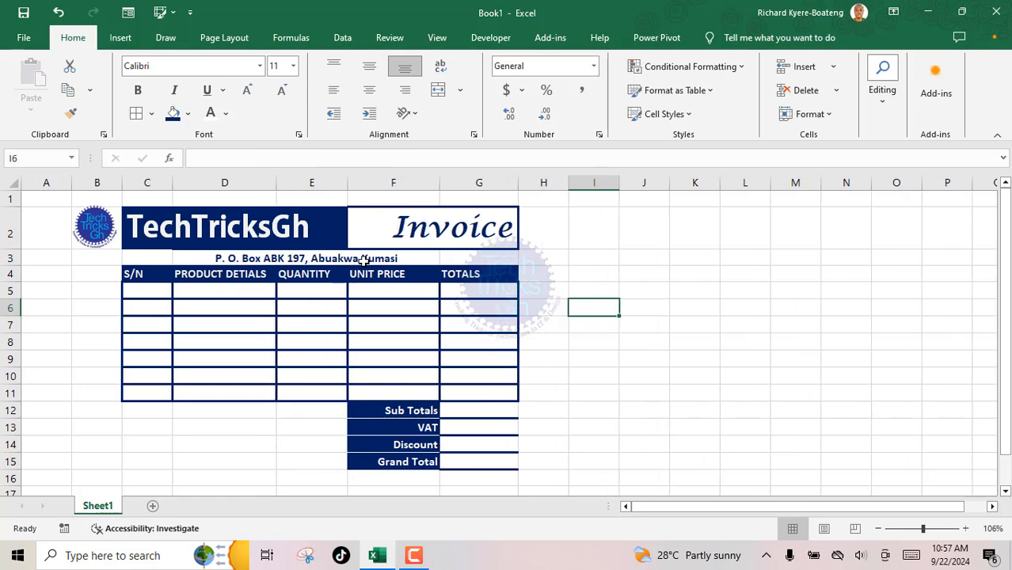
pyautogui.moveTo(140, 284); pyautogui.dragTo(479, 277)
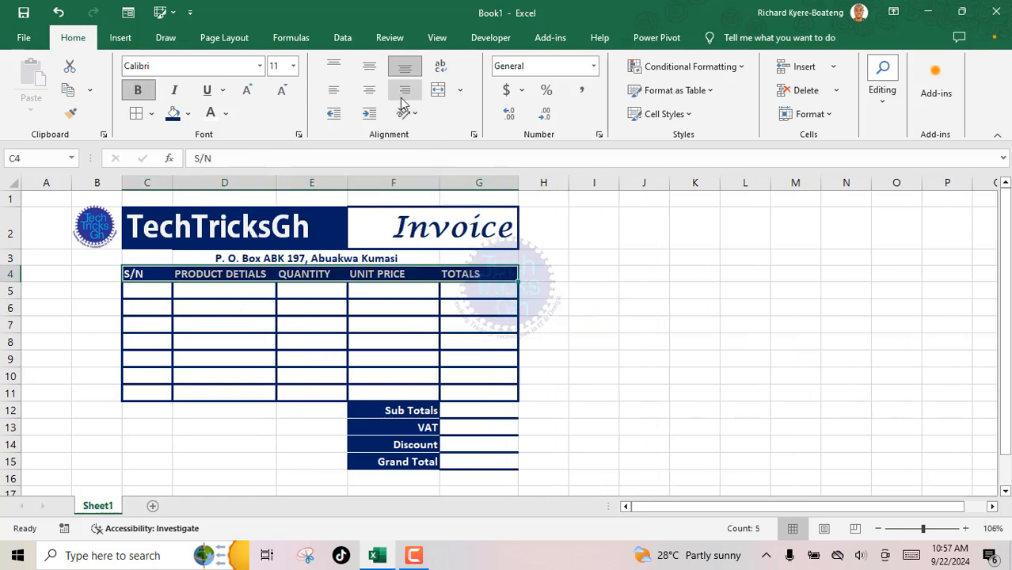
pyautogui.click(369, 89)
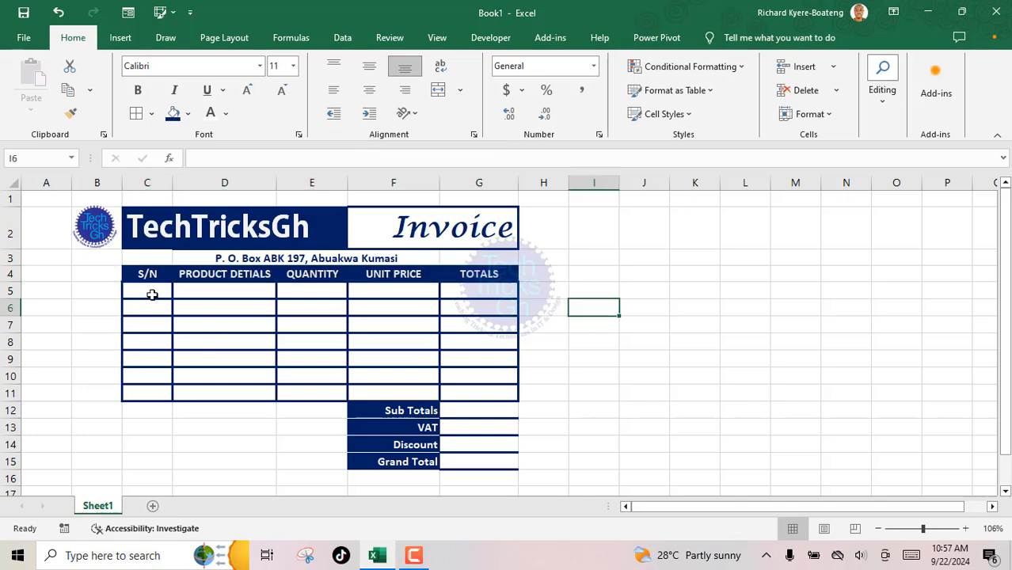
# Step: Fill the first invoice row with S/N 1, product Maths Textbook, quantity 1 and unit price 120
pyautogui.click(152, 295)
pyautogui.write('1')
pyautogui.press('Tab')
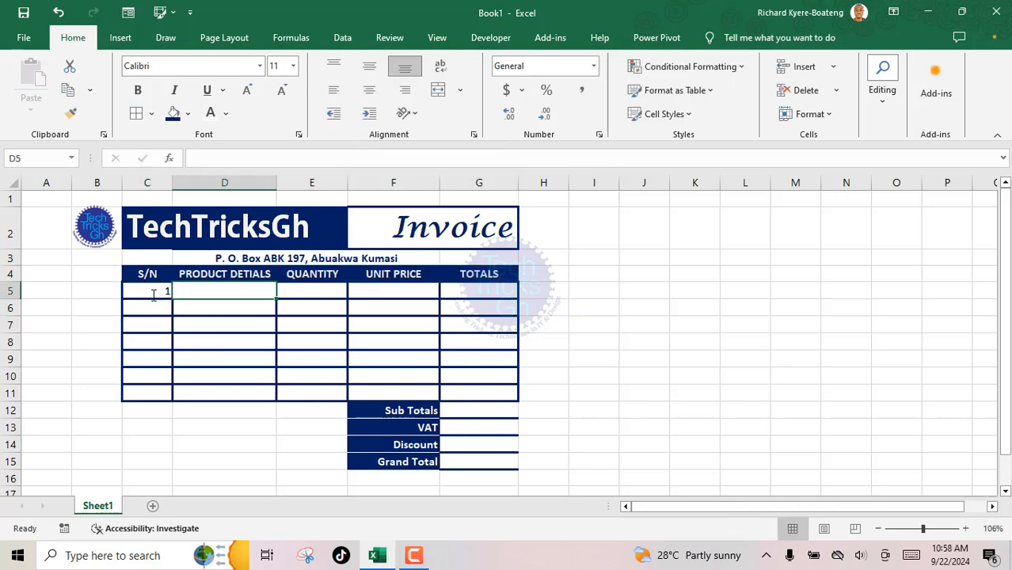
pyautogui.write('Maths Tex')
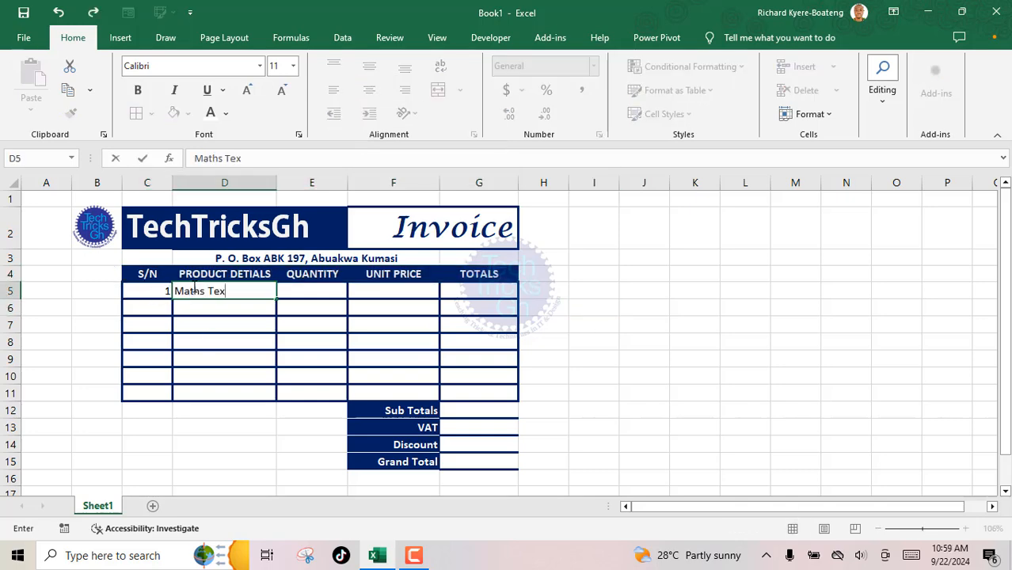
pyautogui.write('tbook')
pyautogui.press('Tab')
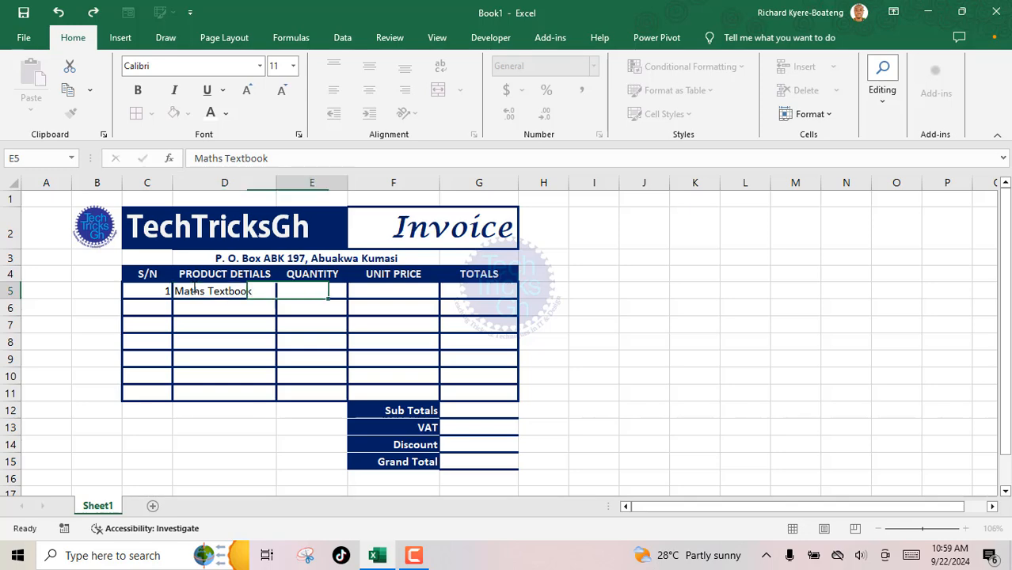
pyautogui.write('1')
pyautogui.press('Tab')
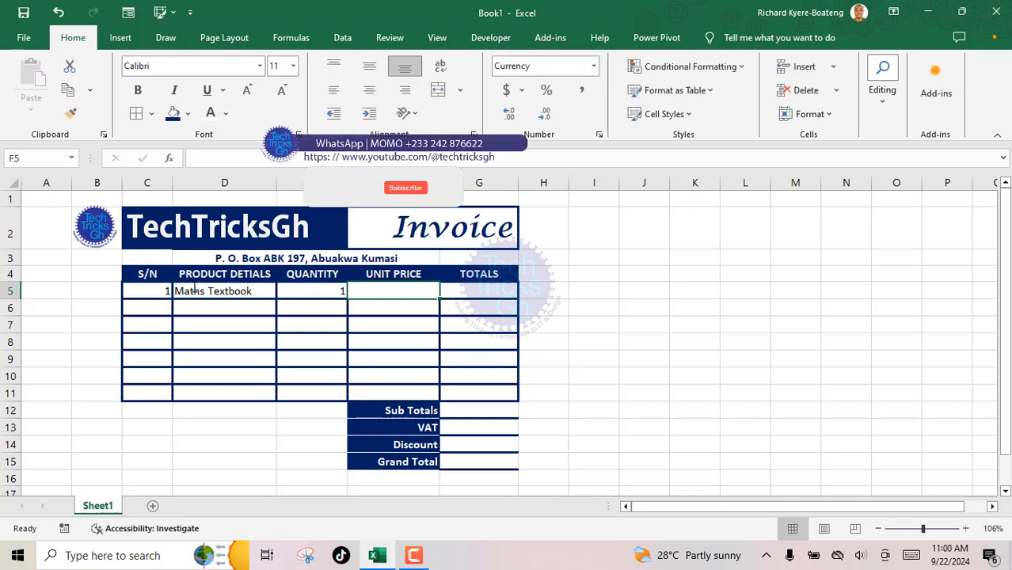
pyautogui.write('120')
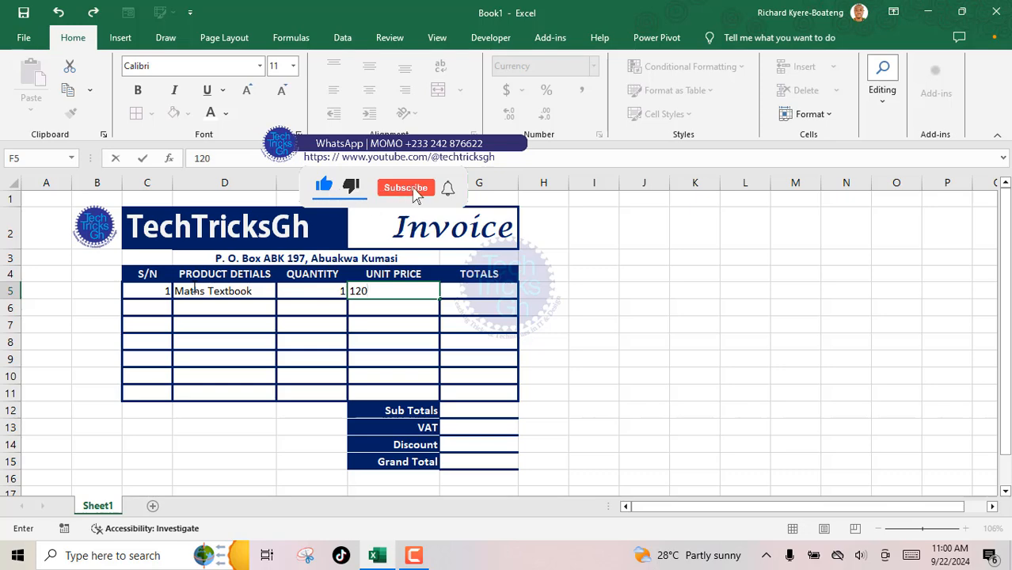
pyautogui.press('Tab')
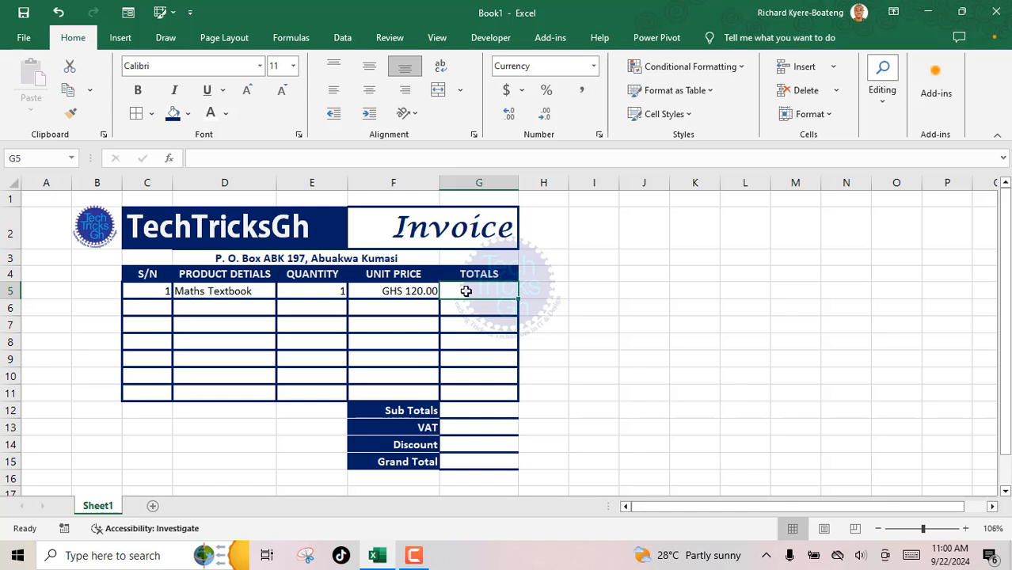
# Step: Enter the formula =F5*E5 in G5 to multiply the unit price by the quantity
pyautogui.write('=')
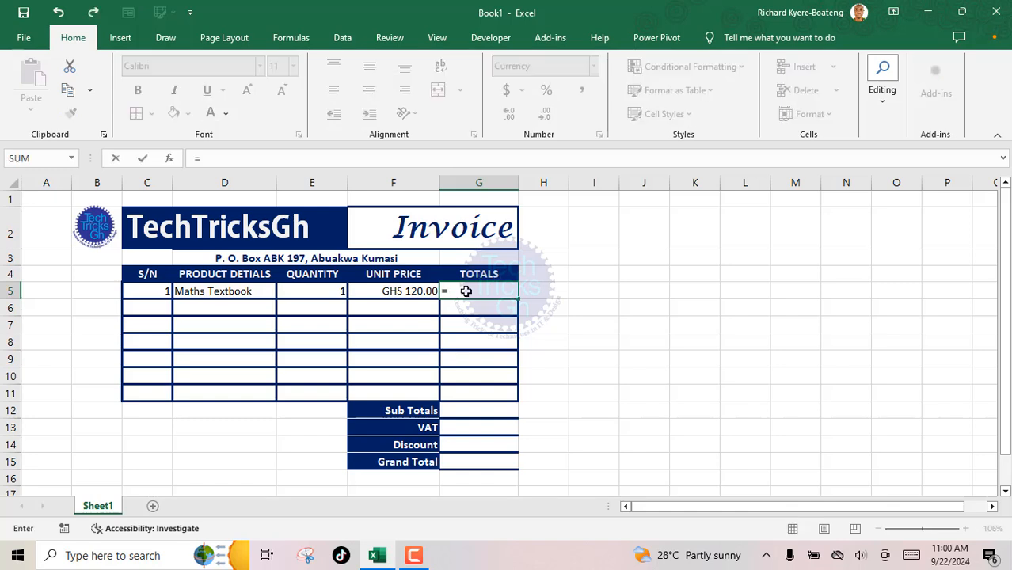
pyautogui.click(404, 292)
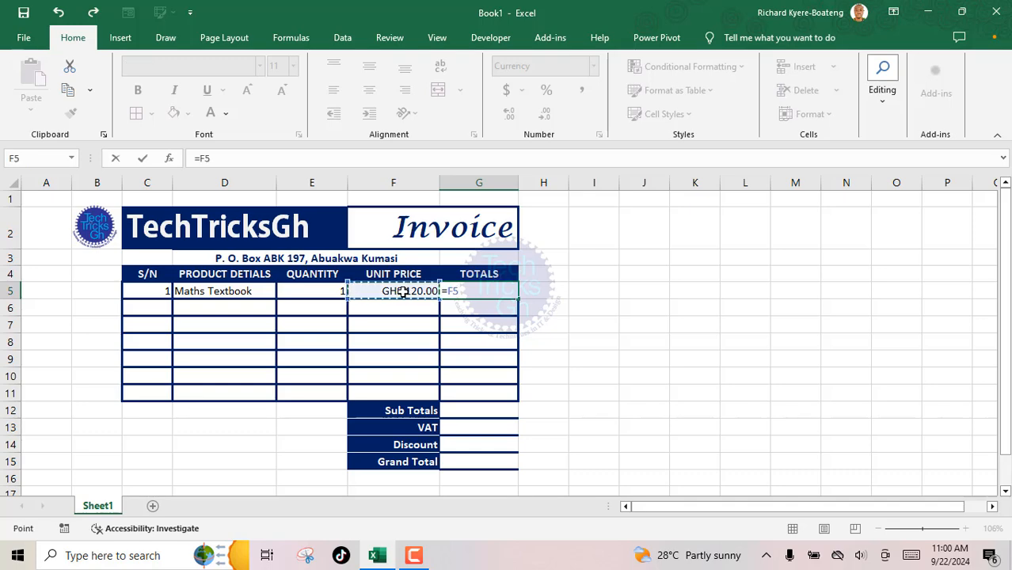
pyautogui.write('*')
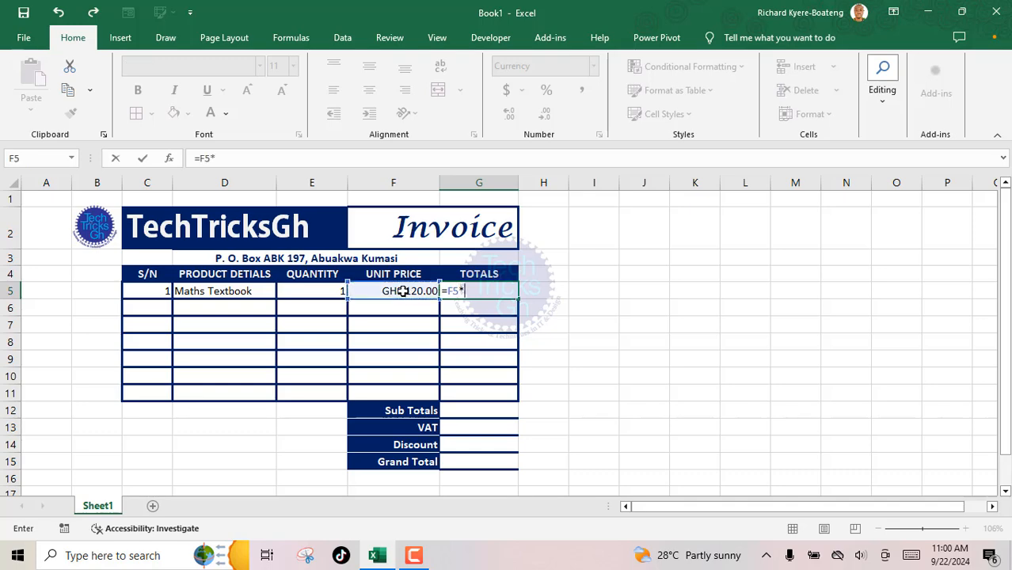
pyautogui.click(334, 292)
pyautogui.press('Return')
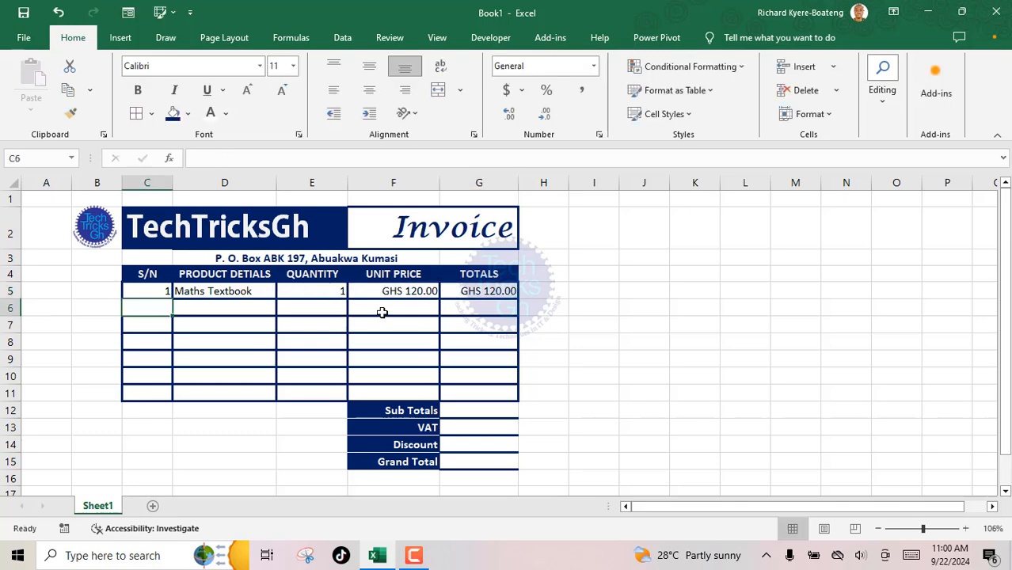
# Step: Set the Maths Textbook quantity to 2 and centre the quantity cells E5:E11
pyautogui.click(337, 293)
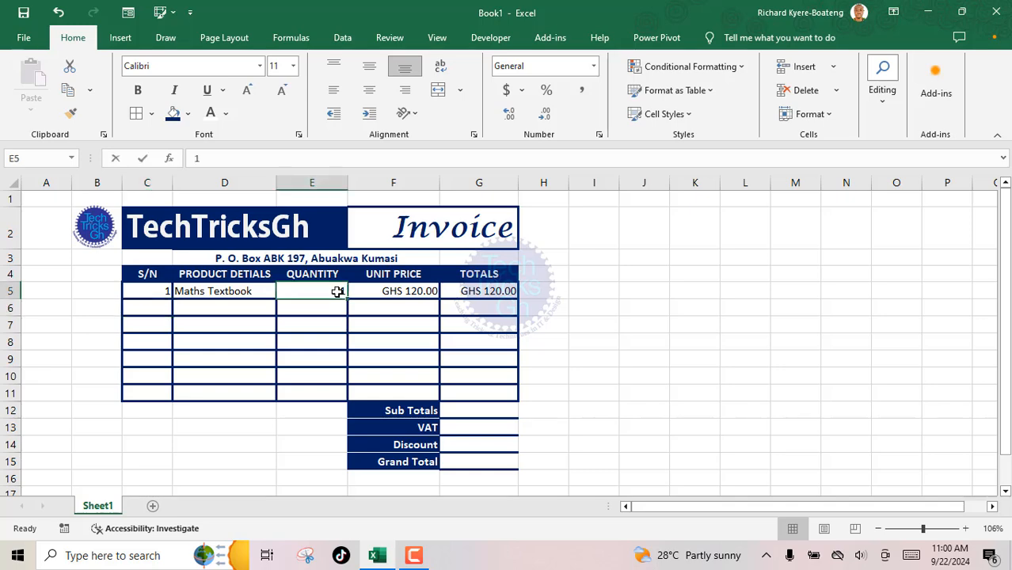
pyautogui.write('2')
pyautogui.moveTo(337, 292); pyautogui.dragTo(325, 392)
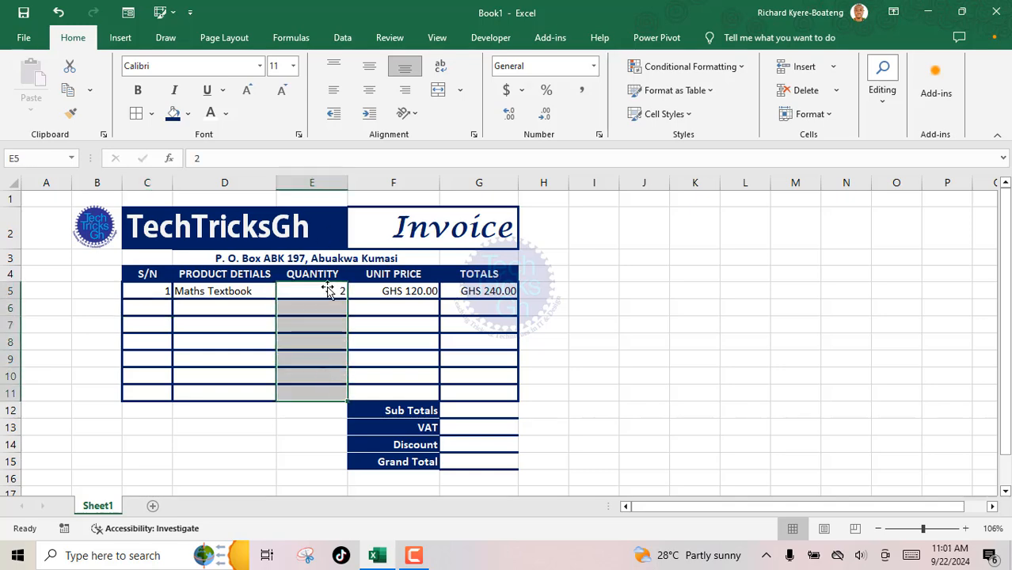
pyautogui.click(368, 93)
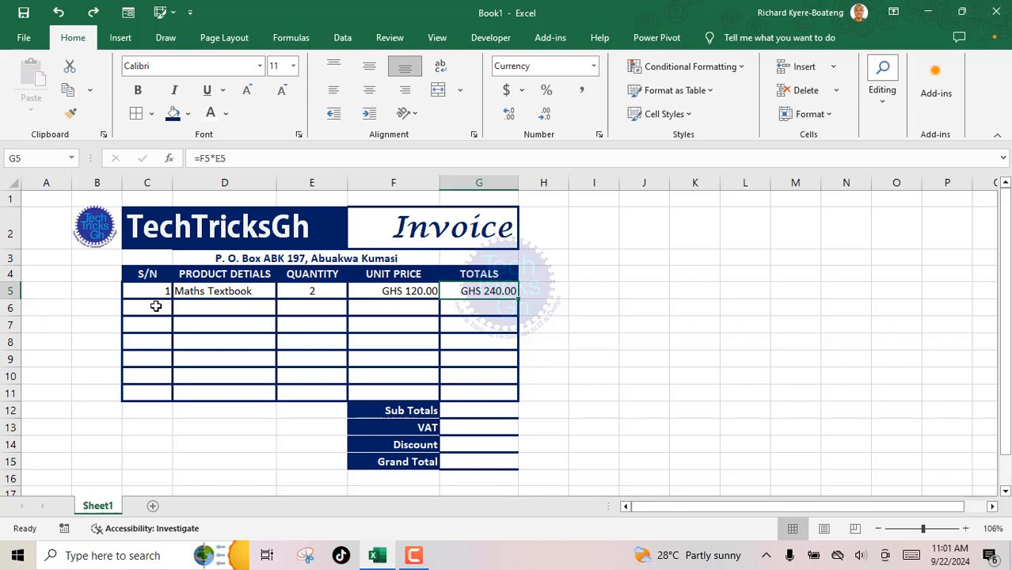
# Step: Centre the serial number cells C5:C11 in the S/N column
pyautogui.click(156, 306)
pyautogui.moveTo(156, 291); pyautogui.dragTo(152, 394)
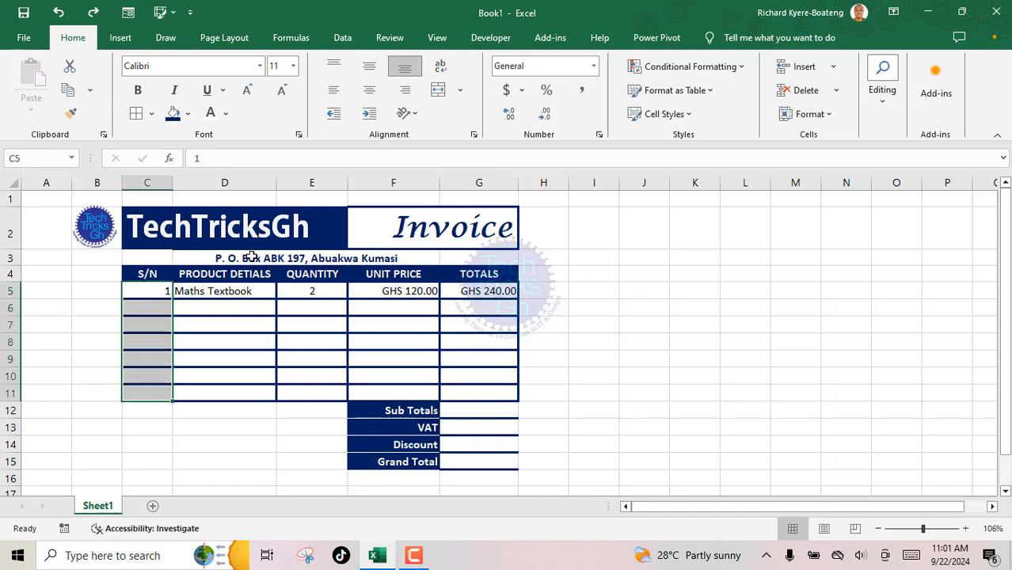
pyautogui.click(369, 91)
# Step: Fill the second invoice row with S/N 2, product English Textbook, quantity 3 and unit price 120
pyautogui.click(146, 307)
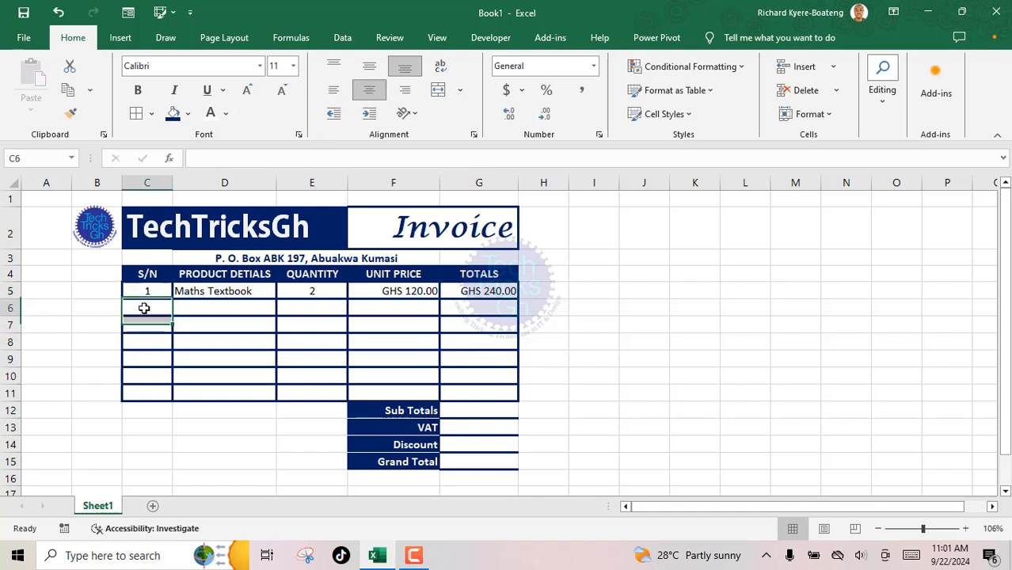
pyautogui.write('2')
pyautogui.press('Tab')
pyautogui.write('English Textbook')
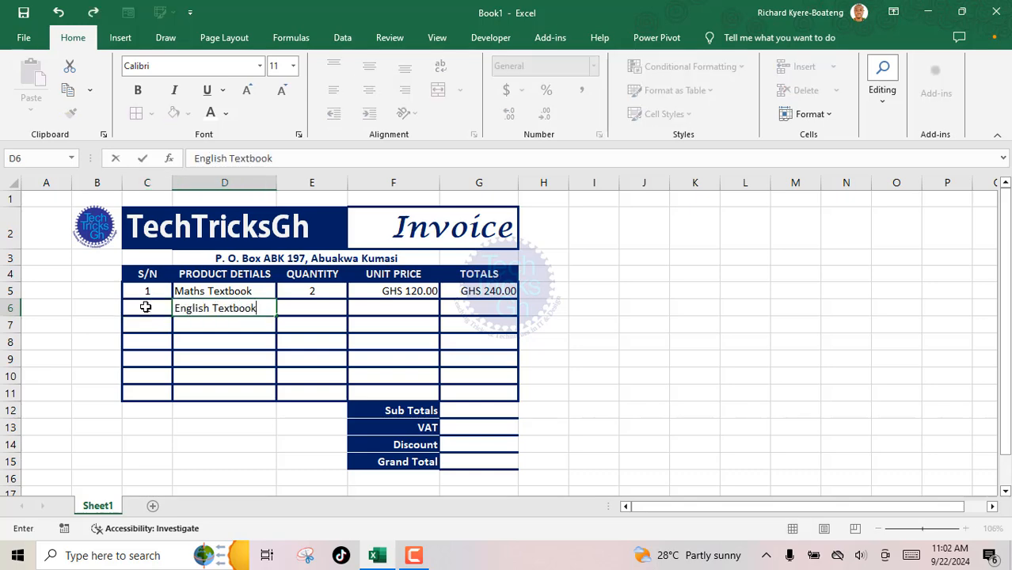
pyautogui.press('Tab')
pyautogui.write('3')
pyautogui.press('Tab')
pyautogui.write('120')
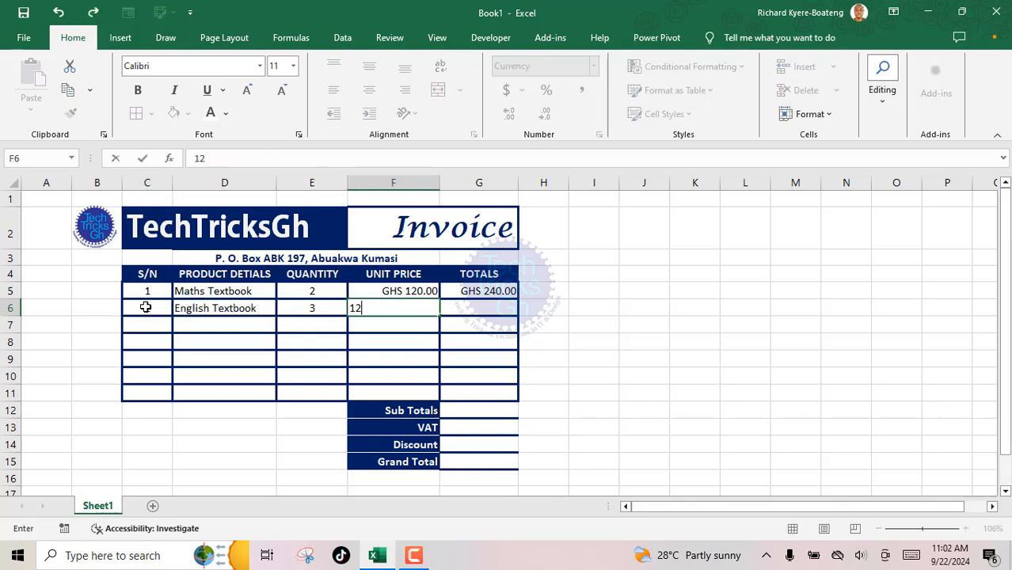
pyautogui.press('Tab')
# Step: Fill the G5 total formula down to G11 and clear the formula in G5
pyautogui.click(483, 290)
pyautogui.moveTo(518, 299); pyautogui.dragTo(525, 397)
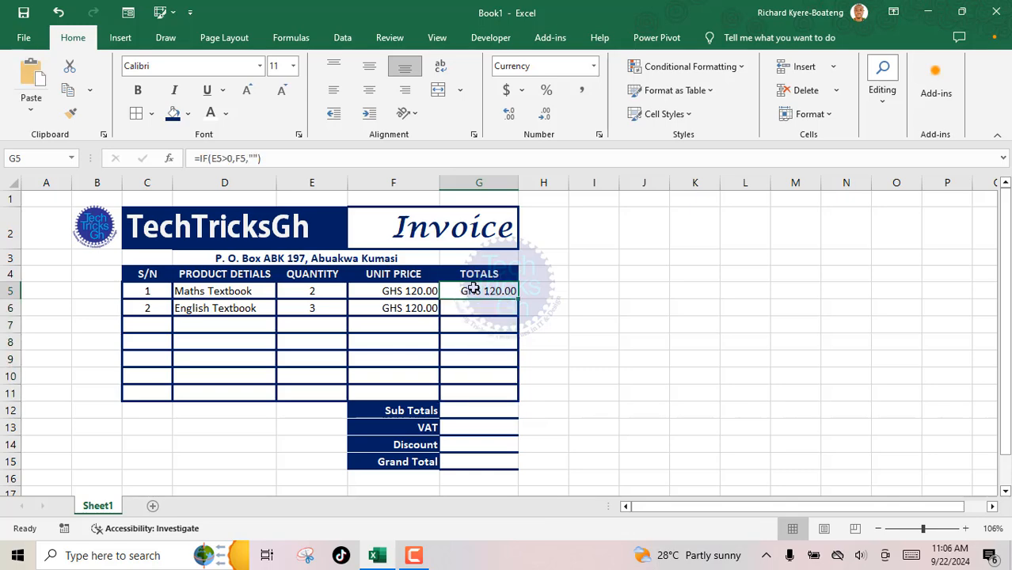
pyautogui.press('Delete')
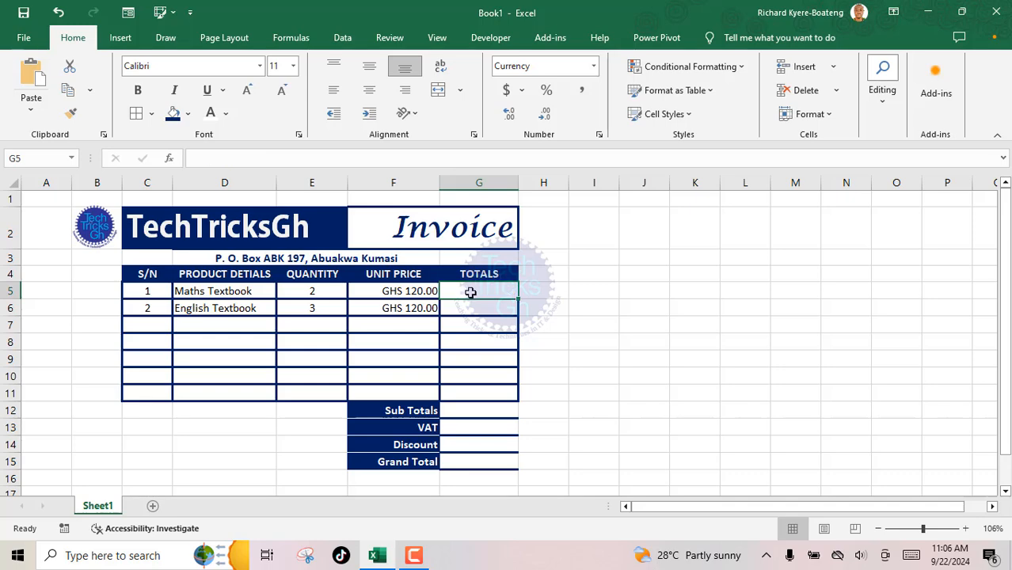
# Step: Enter =IF(E5>0,F5*E5,"") in G5 and copy it down the TOTALS column to G11
pyautogui.write('=')
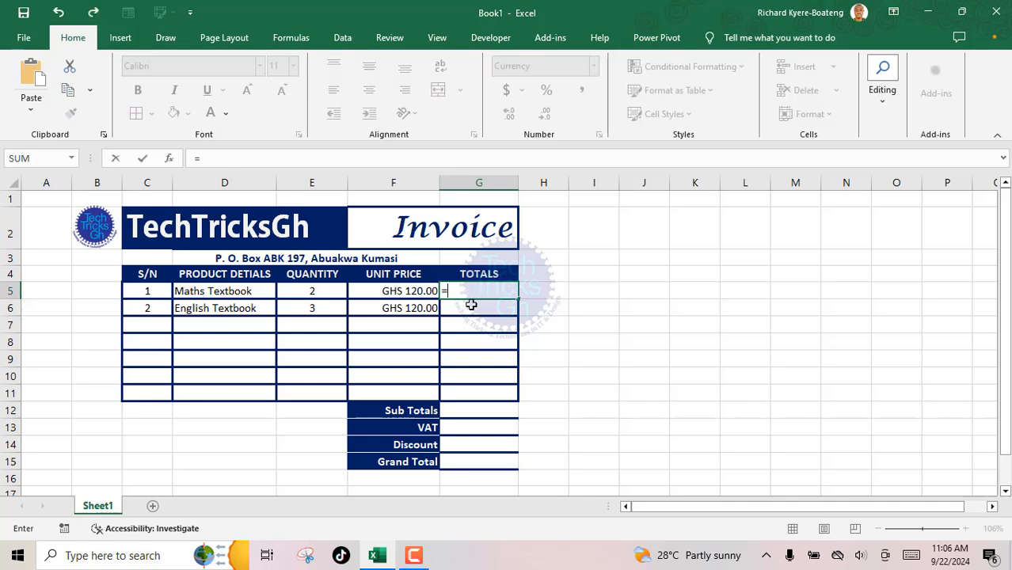
pyautogui.write('if(')
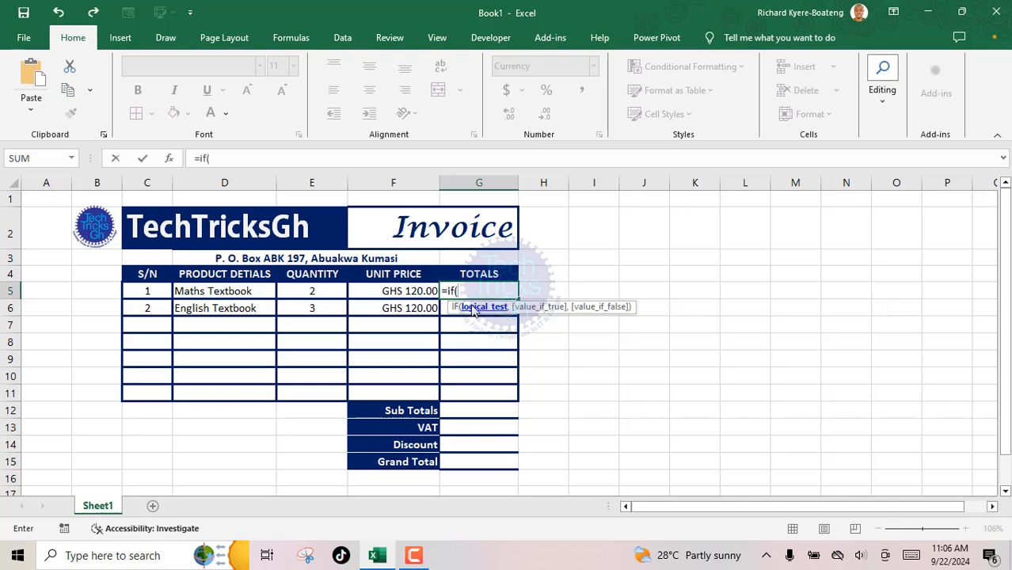
pyautogui.click(316, 292)
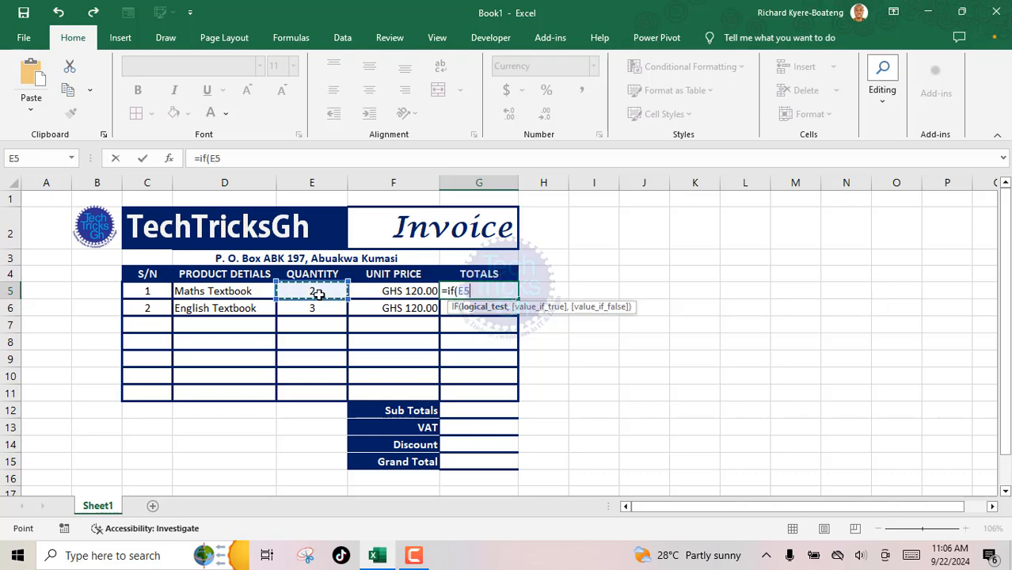
pyautogui.write('>0,')
pyautogui.click(398, 291)
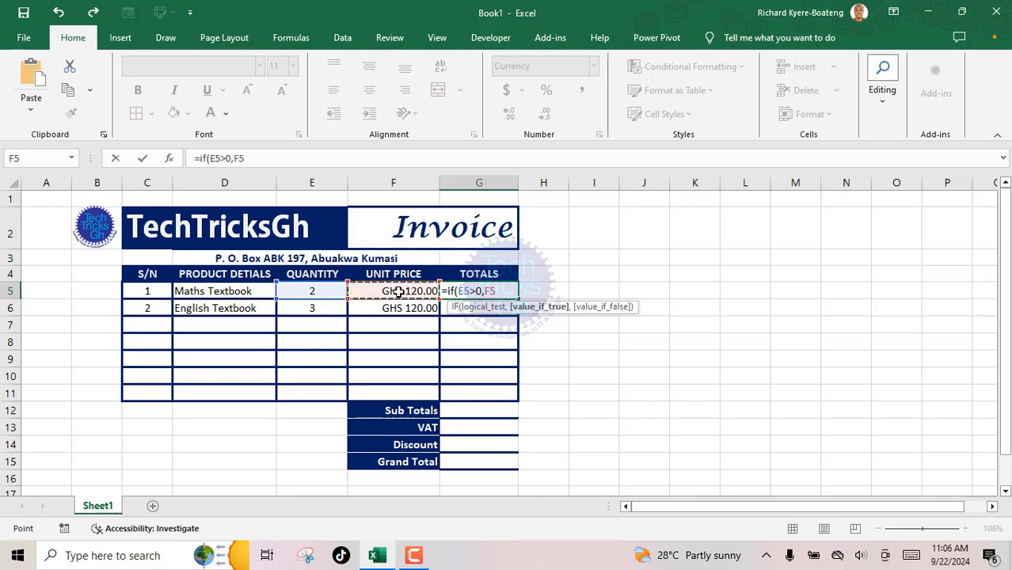
pyautogui.write('*')
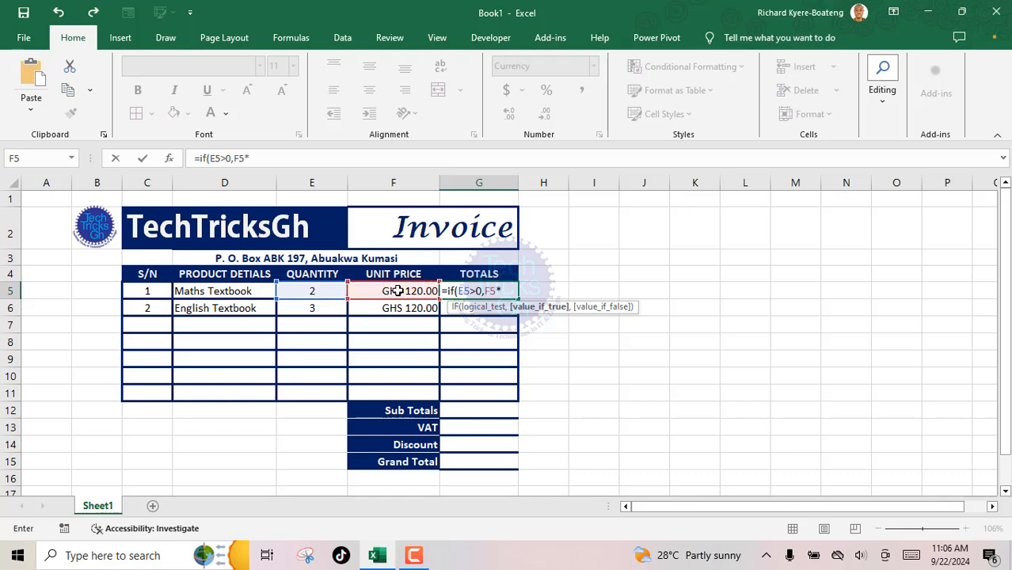
pyautogui.click(310, 291)
pyautogui.write(',')
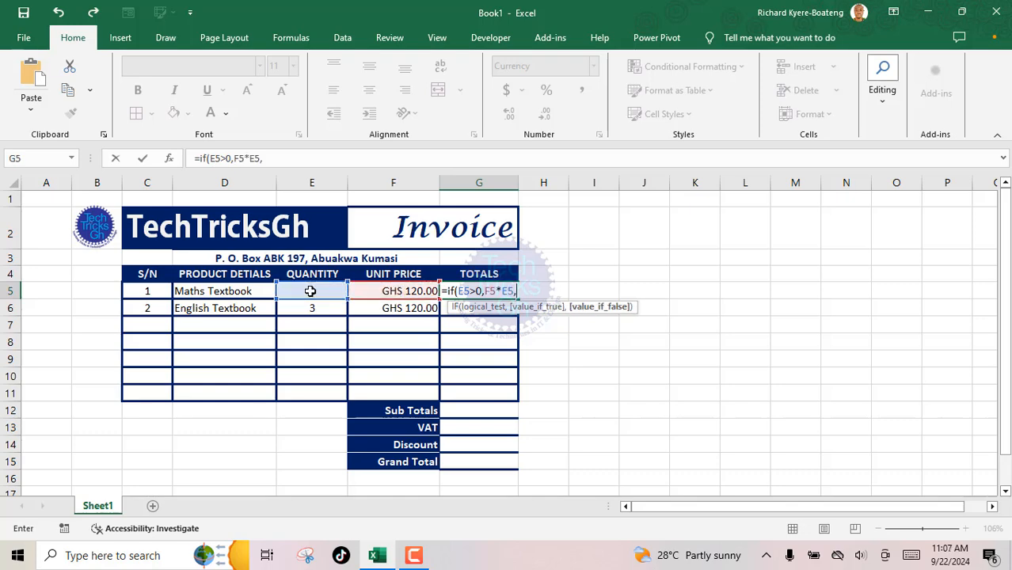
pyautogui.write('"")')
pyautogui.press('Return')
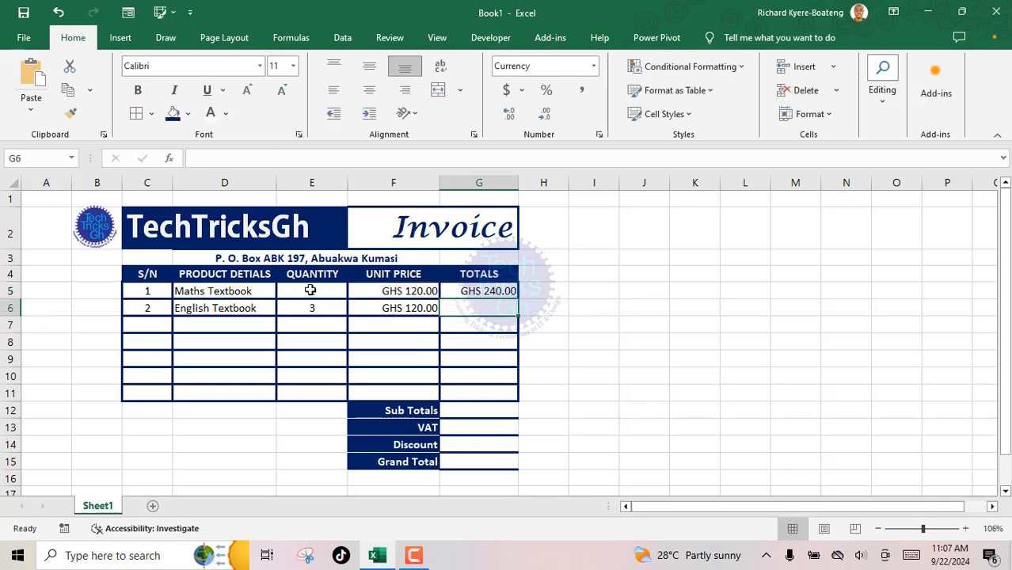
pyautogui.click(489, 291)
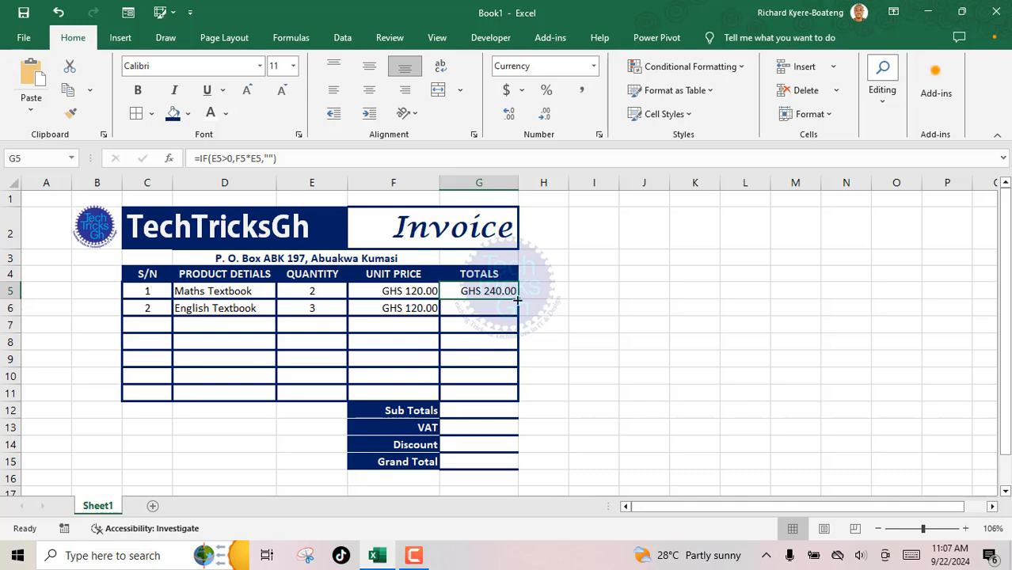
pyautogui.moveTo(517, 299); pyautogui.dragTo(519, 400)
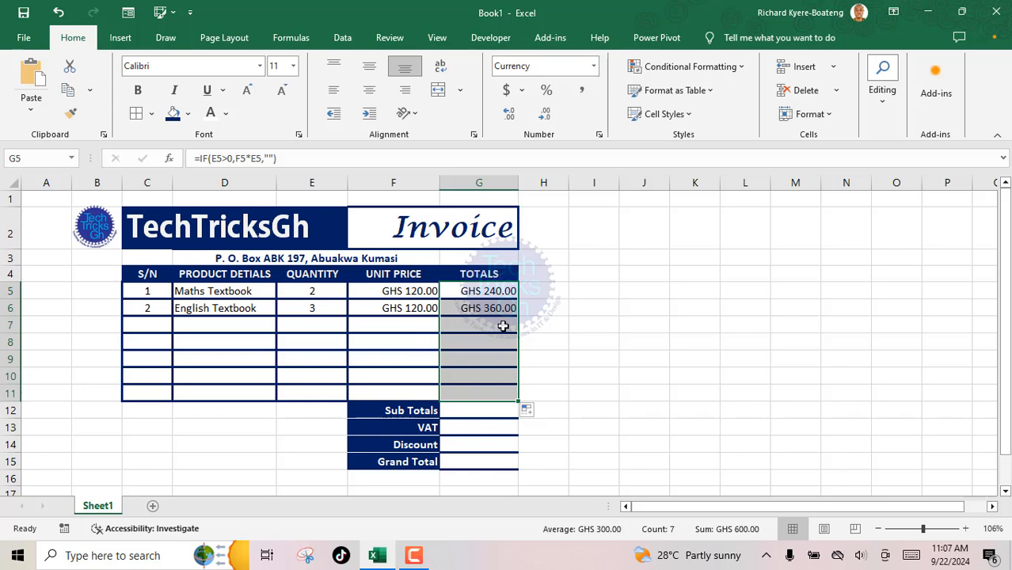
# Step: Fill the third invoice row with S/N 3, product GKA Textbook, quantity 4 and unit price 120
pyautogui.click(146, 326)
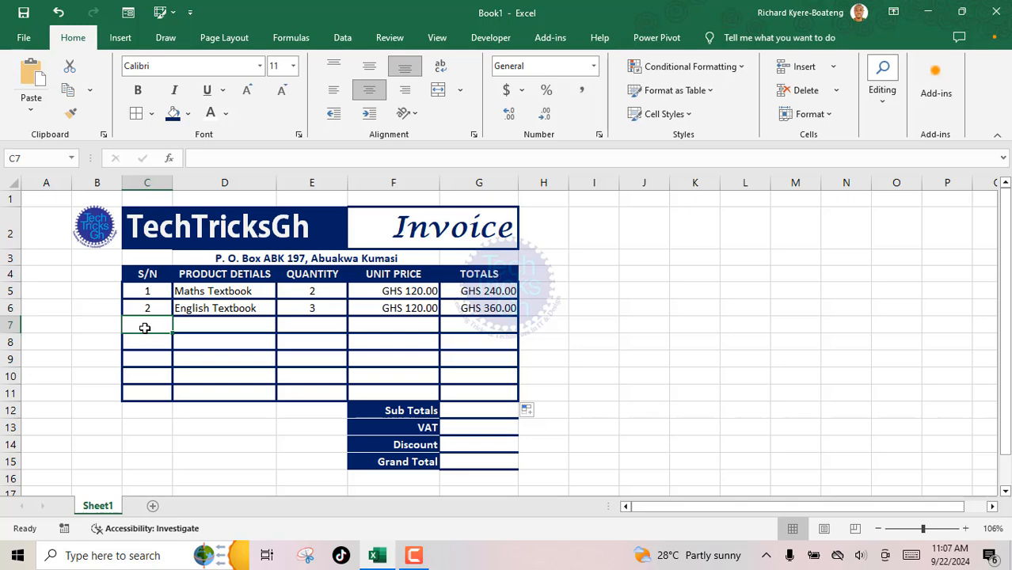
pyautogui.write('3')
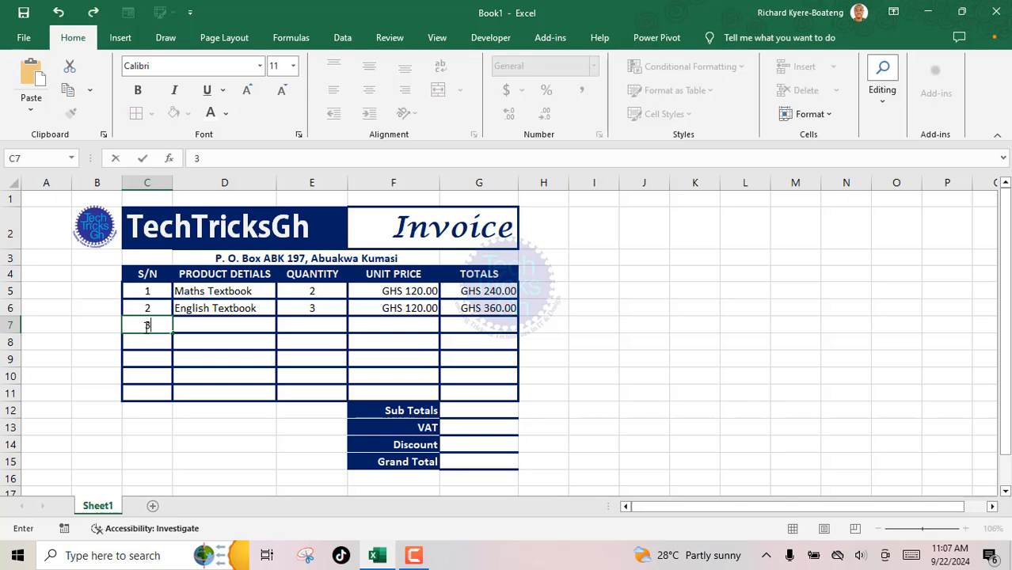
pyautogui.press('Tab')
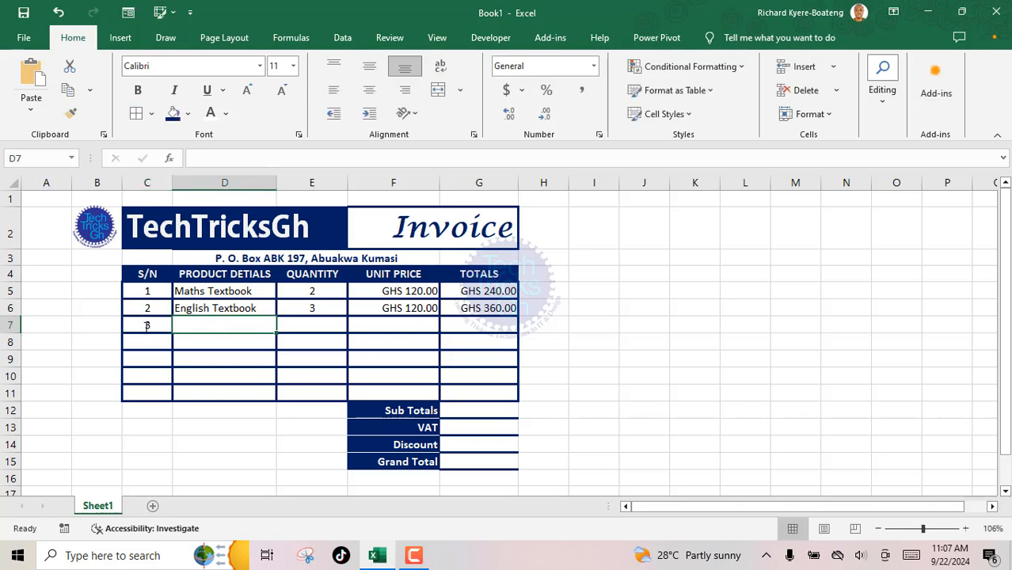
pyautogui.write('G')
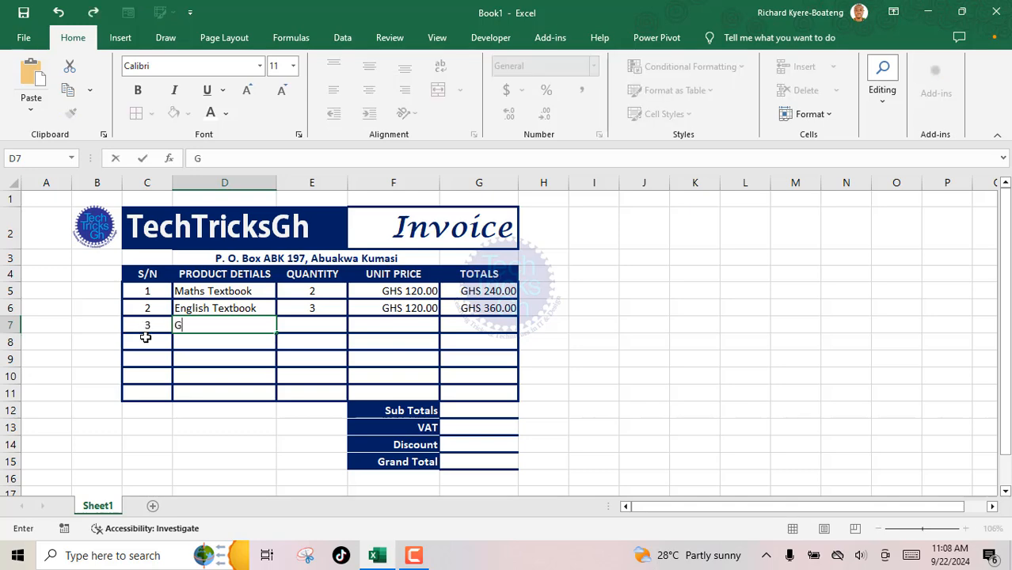
pyautogui.write('KA Textbook')
pyautogui.press('Tab')
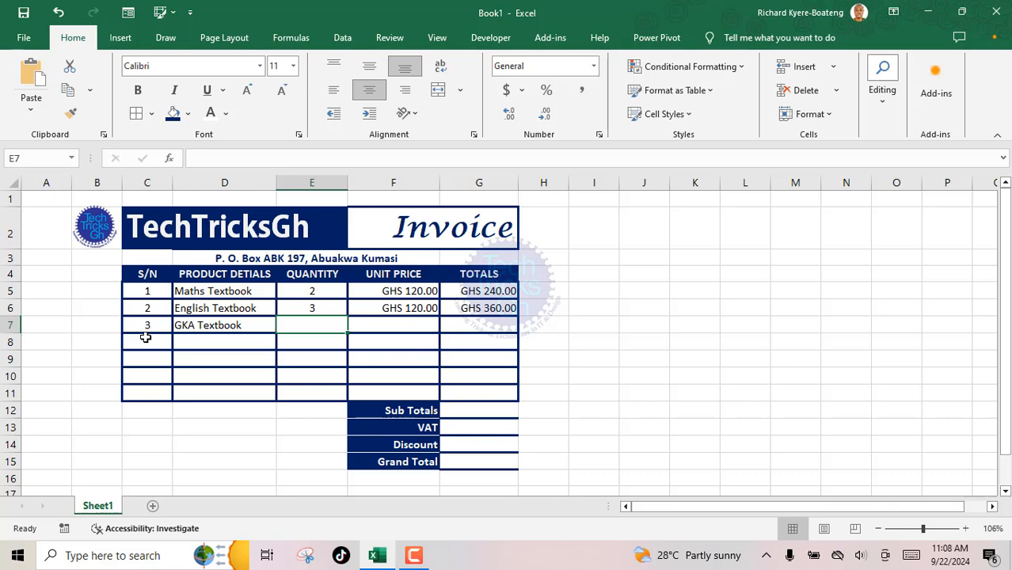
pyautogui.write('4')
pyautogui.press('Tab')
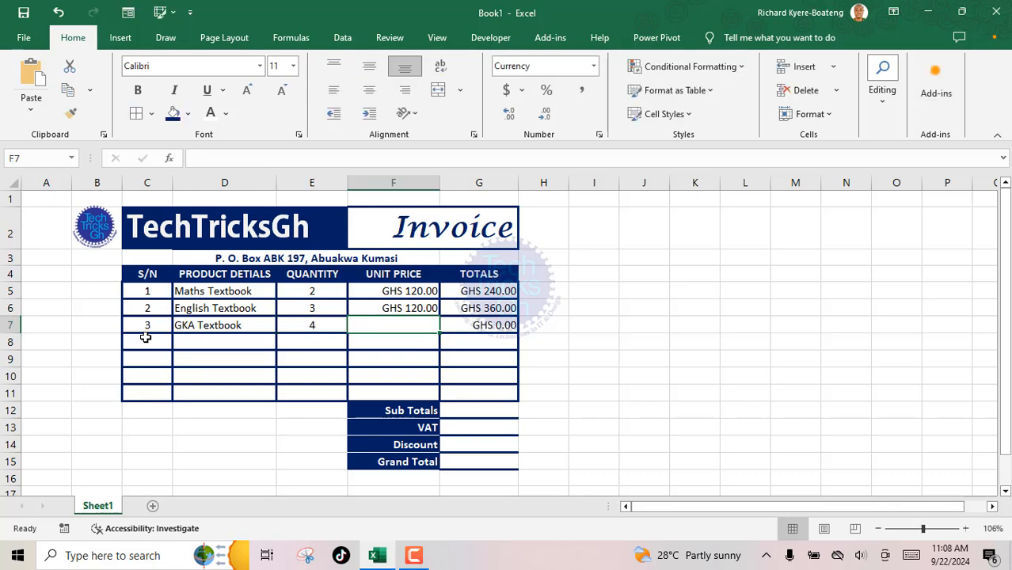
pyautogui.write('120')
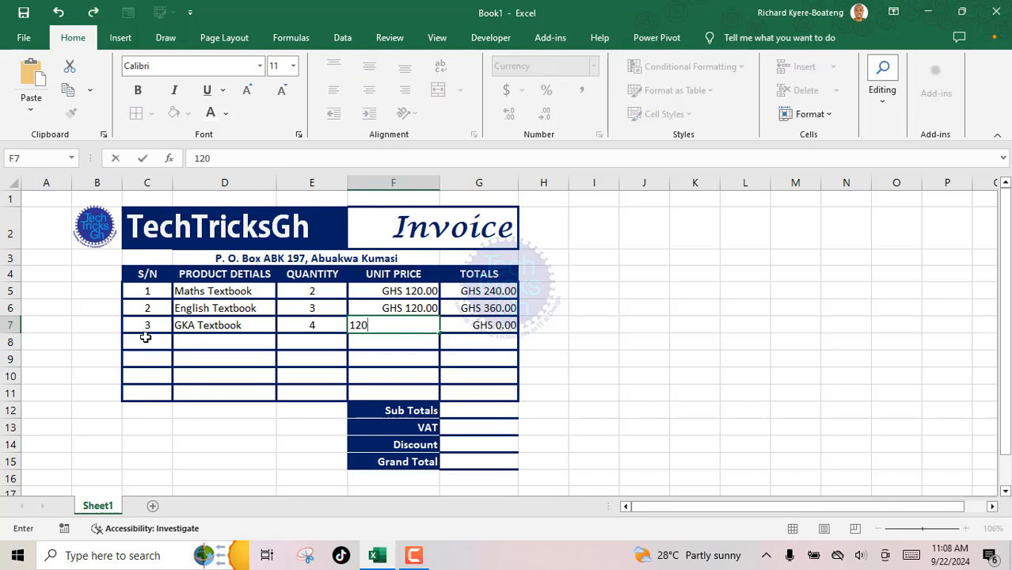
pyautogui.press('Tab')
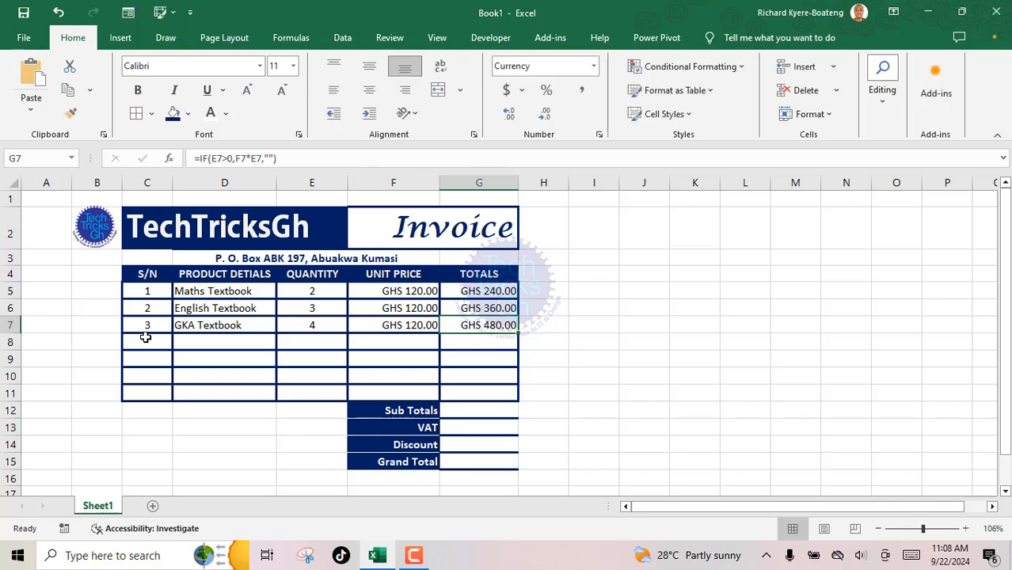
# Step: Set the GKA Textbook quantity in E7 to 5
pyautogui.click(312, 325)
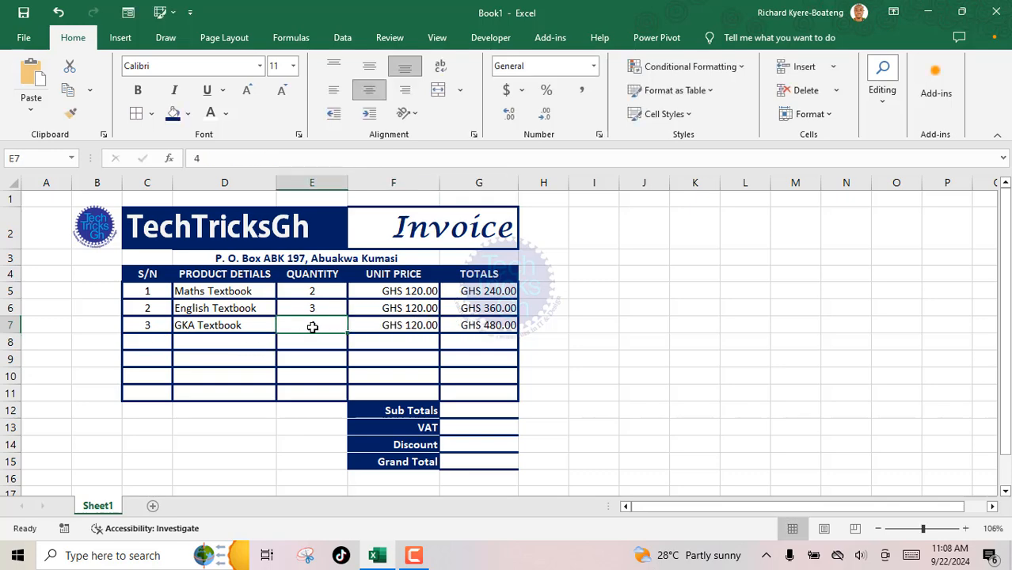
pyautogui.write('5')
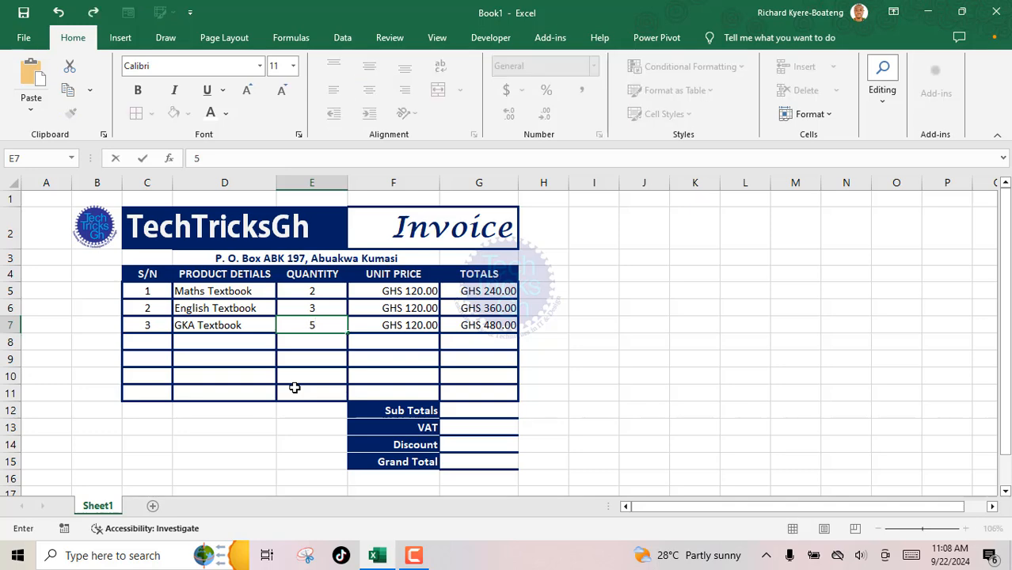
pyautogui.press('Return')
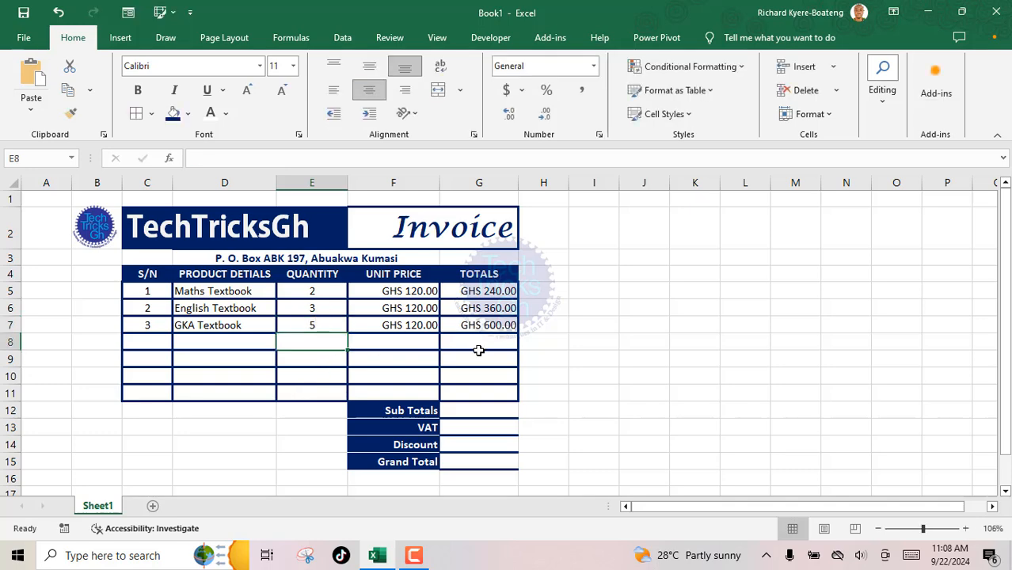
# Step: Calculate the Sub Totals in G12 with the formula =SUM(G5:G11)
pyautogui.click(478, 411)
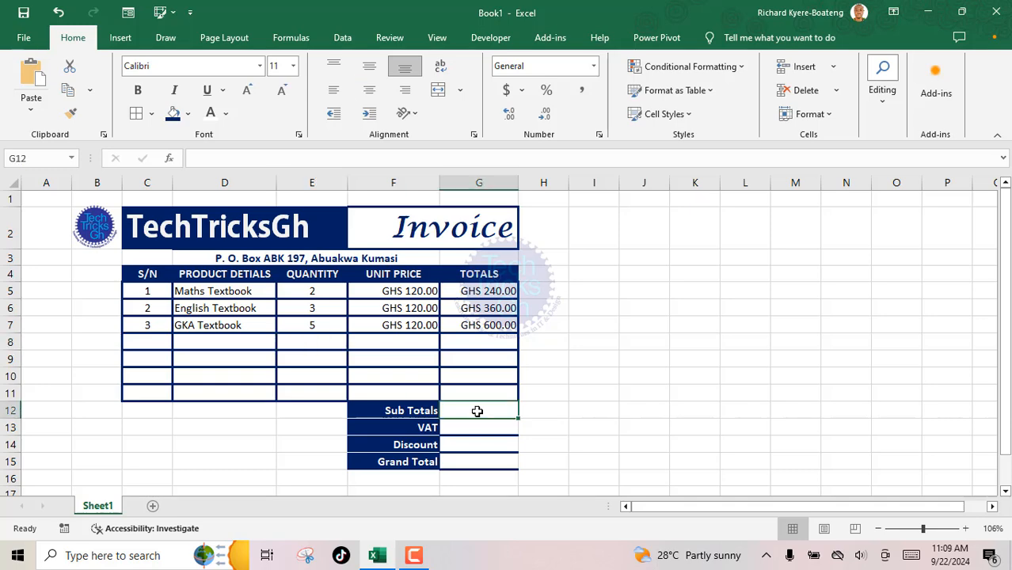
pyautogui.hotkey('alt', '=')
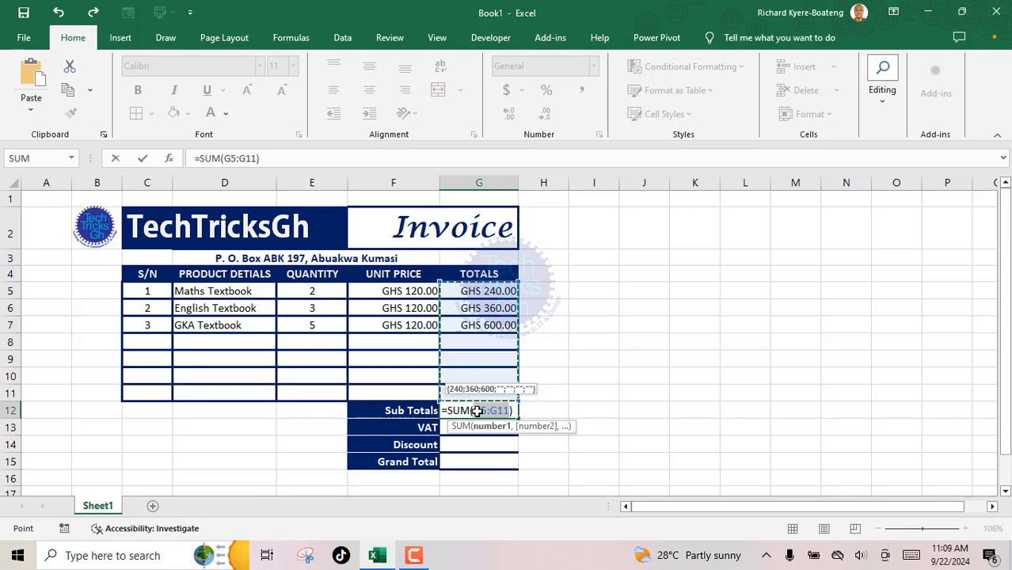
pyautogui.press('Return')
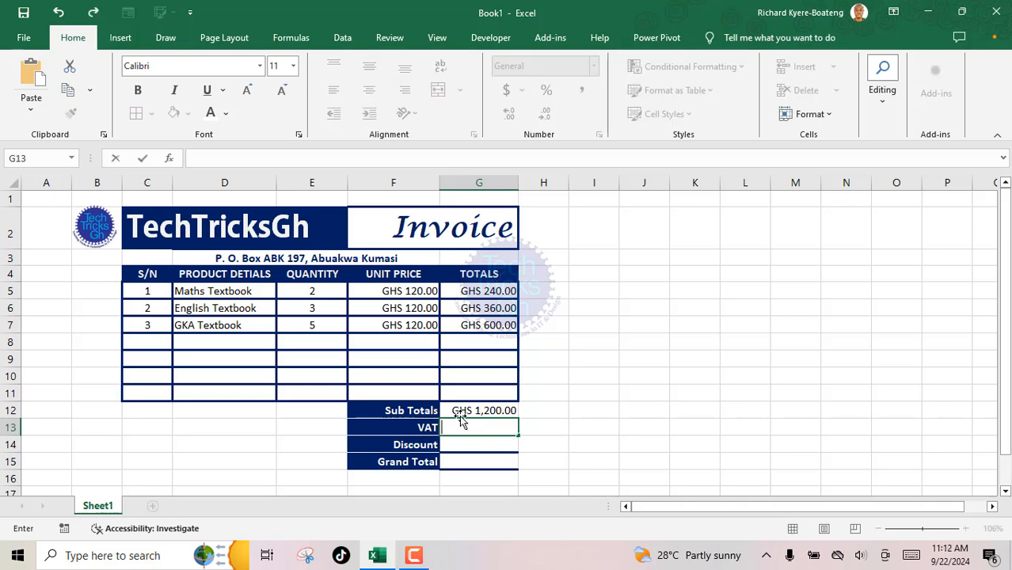
# Step: Calculate the VAT in G13 as 5% of the subtotal with the formula =G12*5%
pyautogui.click(459, 413)
pyautogui.click(465, 424)
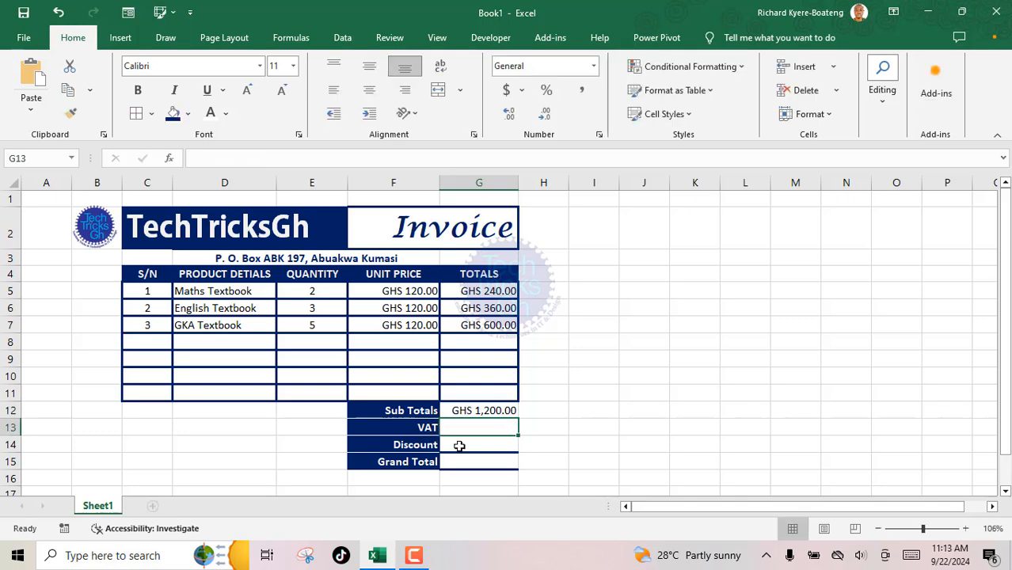
pyautogui.write('=')
pyautogui.click(471, 412)
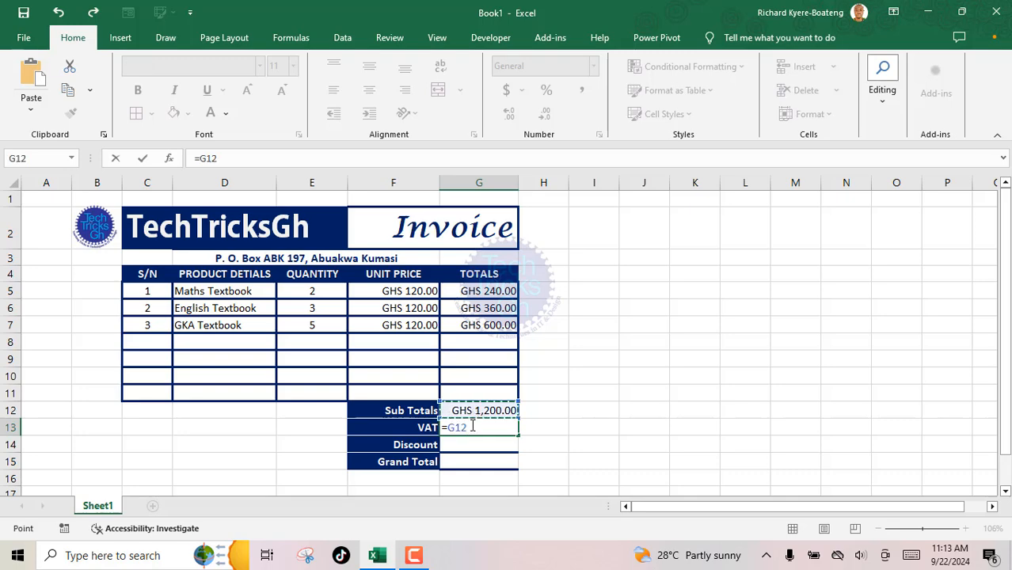
pyautogui.write('*5%')
pyautogui.press('Return')
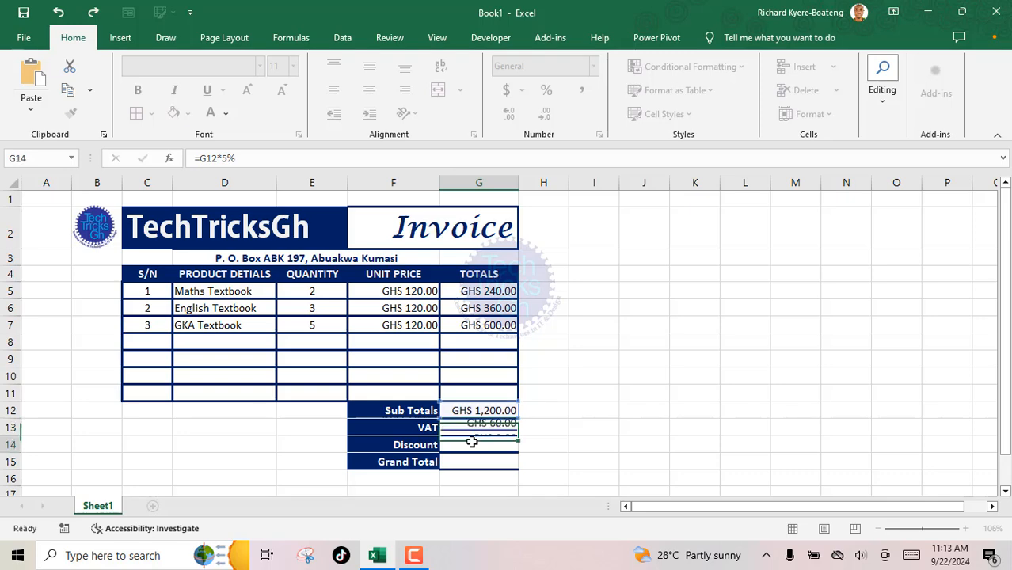
# Step: Calculate the Discount in G14 as 10% of the subtotal with the formula =G12*10%
pyautogui.write('=')
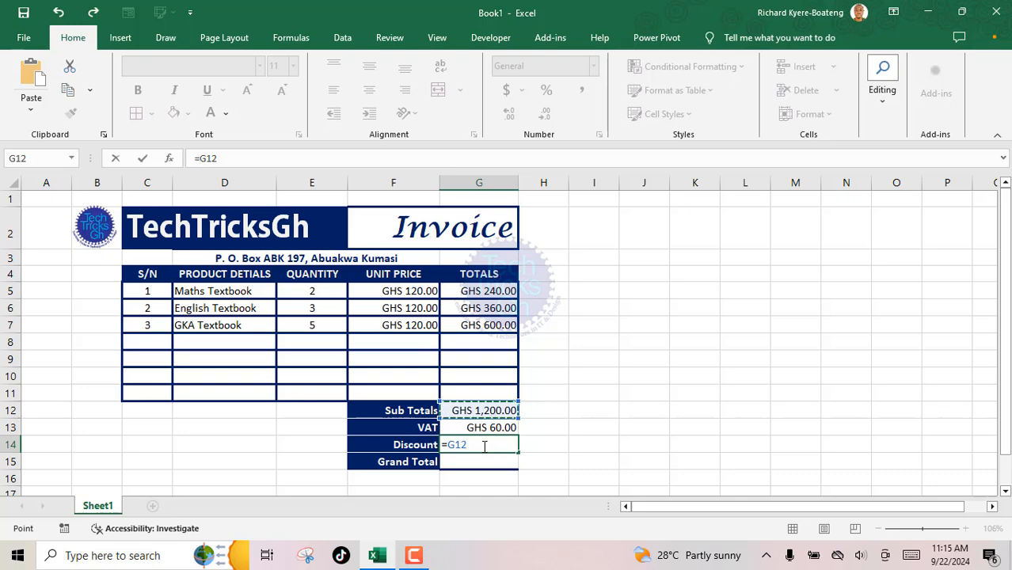
pyautogui.write('*10%')
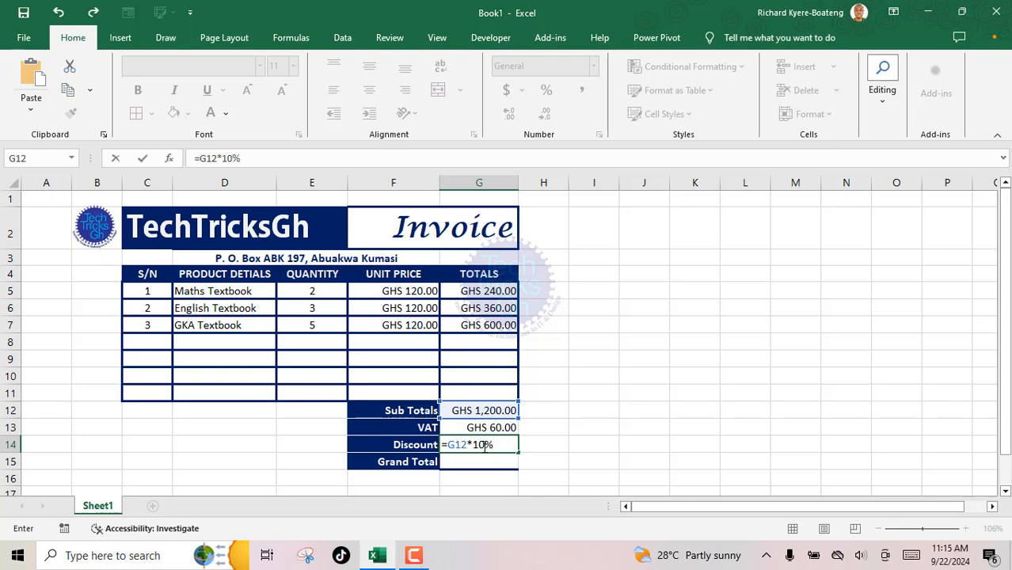
pyautogui.press('Return')
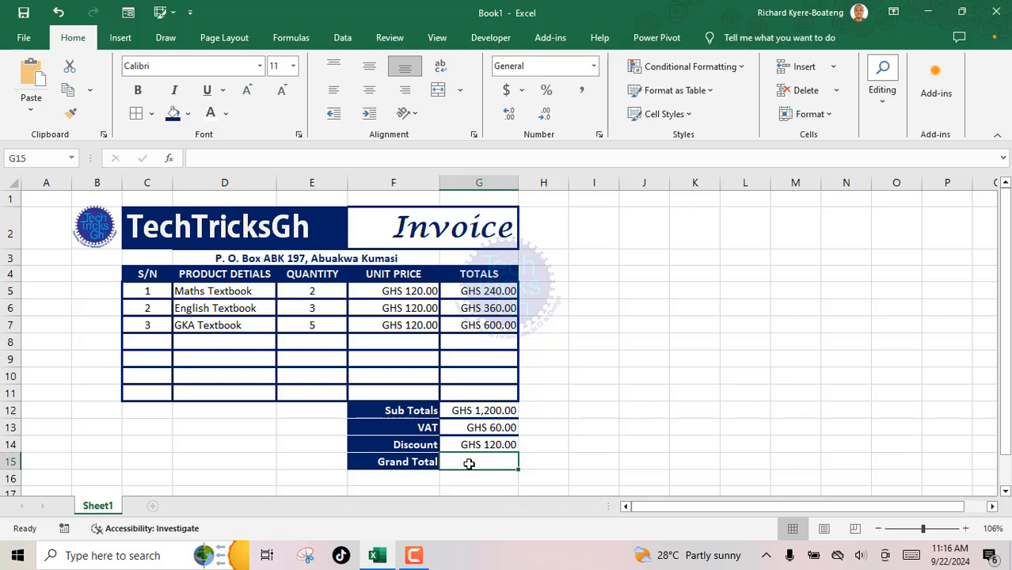
# Step: Calculate the Grand Total in G15 with the formula =G12+G13-G14
pyautogui.write('=')
pyautogui.click(498, 414)
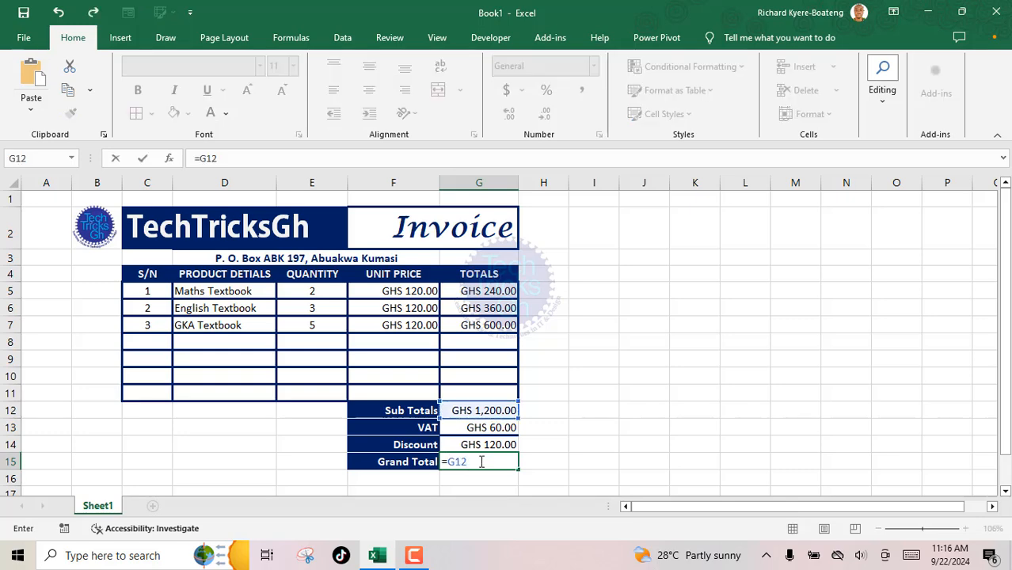
pyautogui.write('+')
pyautogui.click(491, 428)
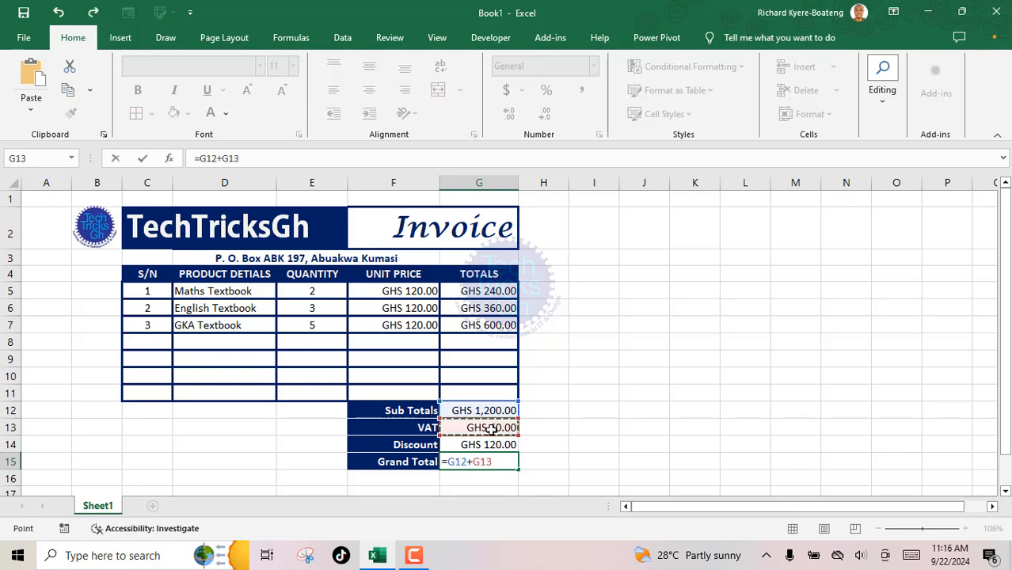
pyautogui.write('-')
pyautogui.click(491, 444)
pyautogui.press('Return')
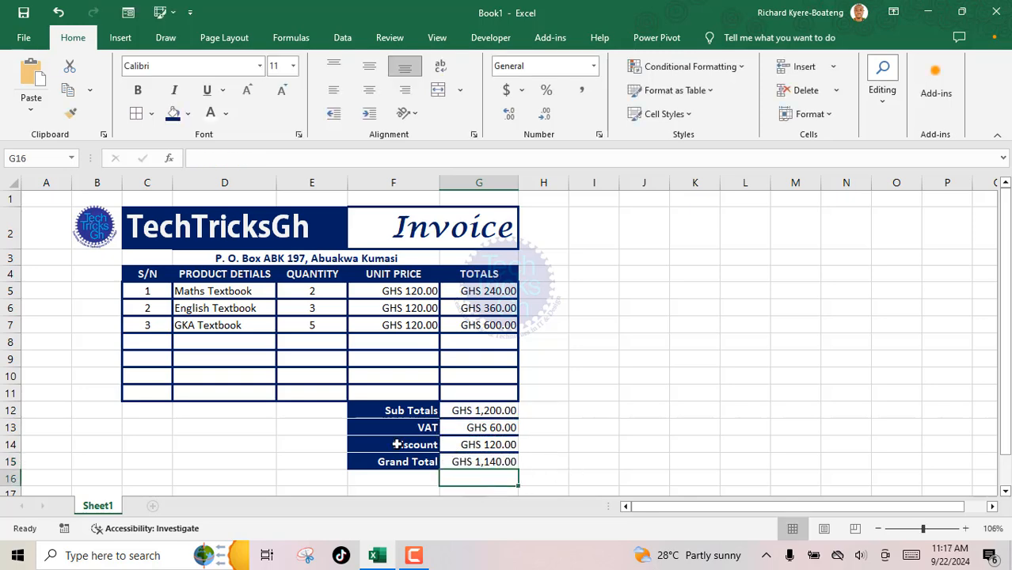
# Step: Fill invoice row 8 with serial number 4, French Textbook, quantity 7 and unit price 120
pyautogui.click(148, 341)
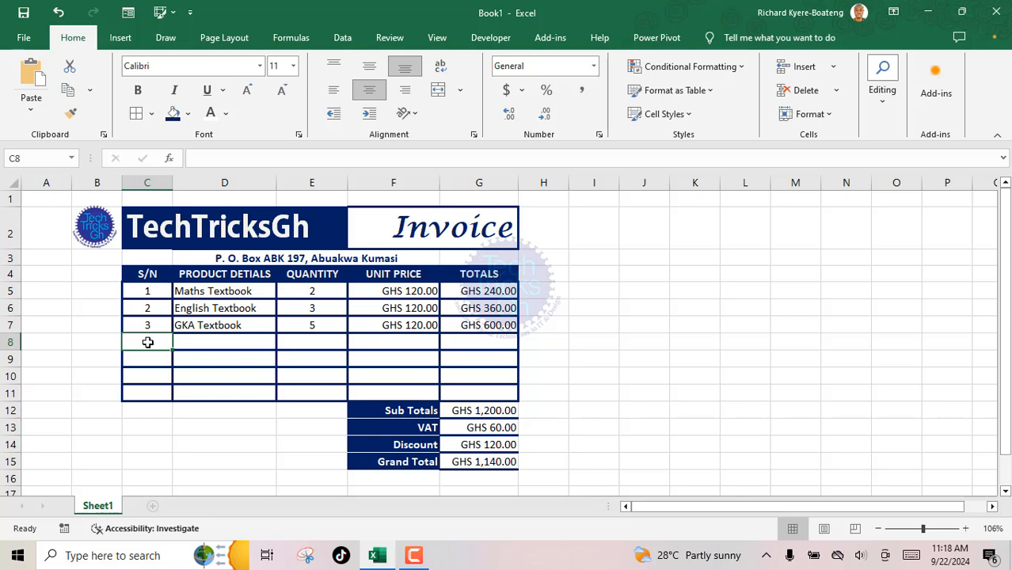
pyautogui.write('4')
pyautogui.press('Tab')
pyautogui.write('French ')
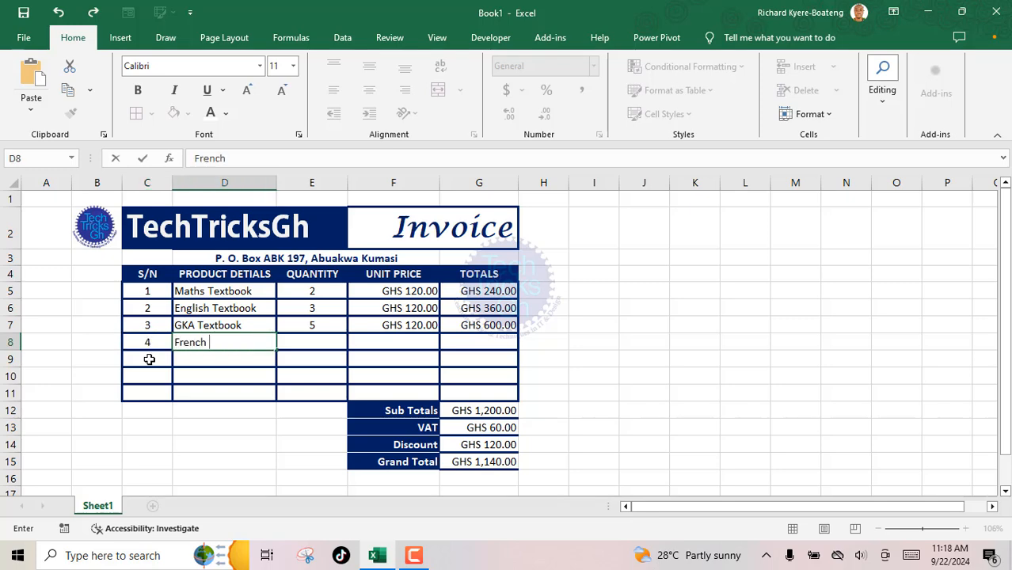
pyautogui.write('Textbook')
pyautogui.press('Tab')
pyautogui.write('7')
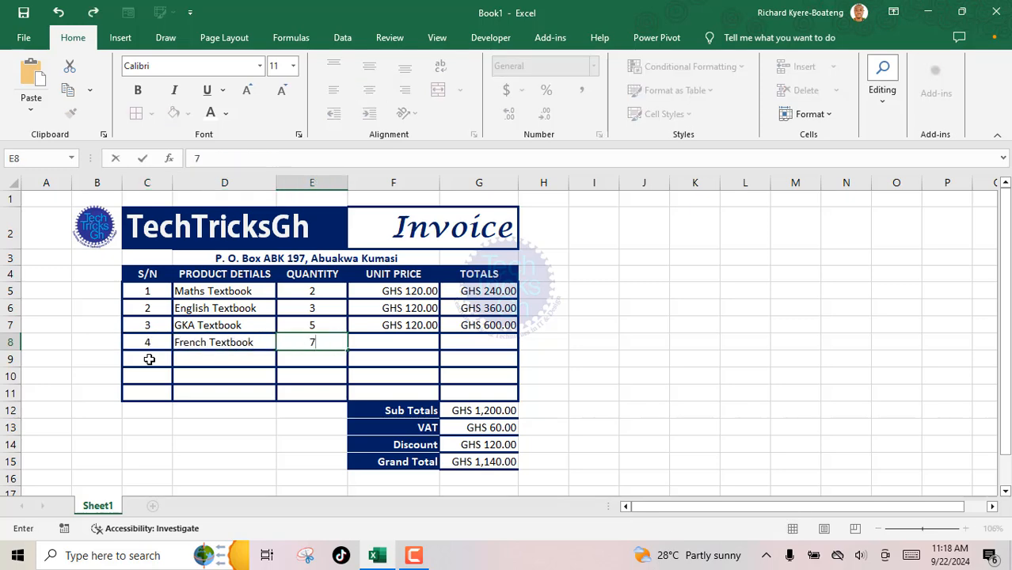
pyautogui.press('Tab')
pyautogui.write('120')
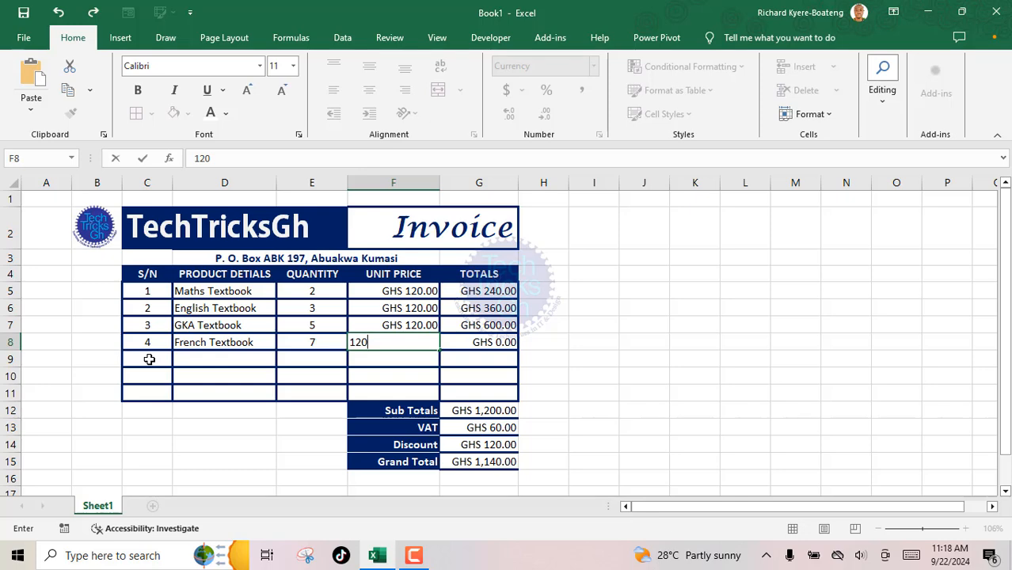
pyautogui.press('Tab')
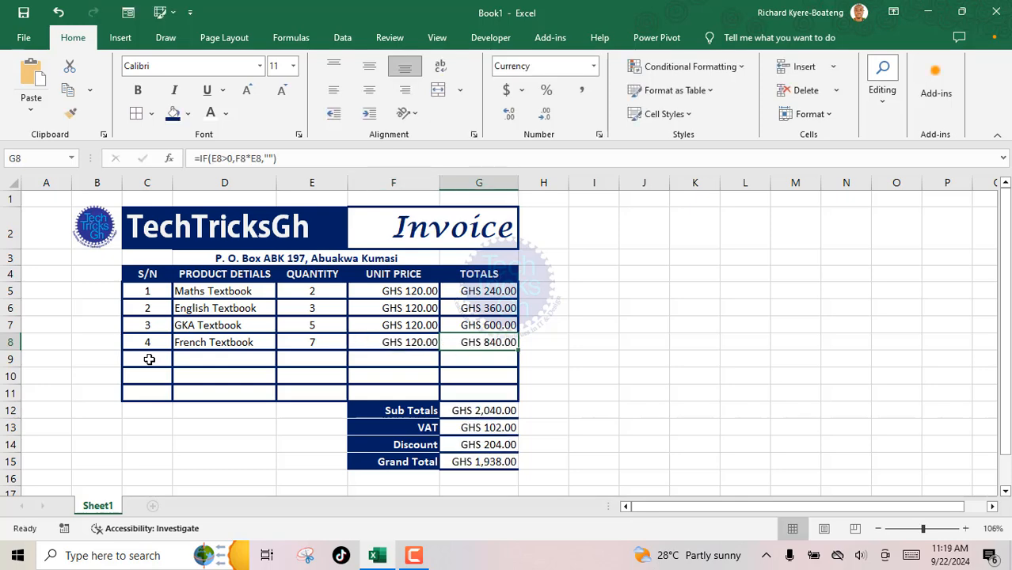
# Step: Fill invoice row 9 with serial number 5, Spiral Sketch Pad, quantity 3 and unit price 60
pyautogui.click(148, 360)
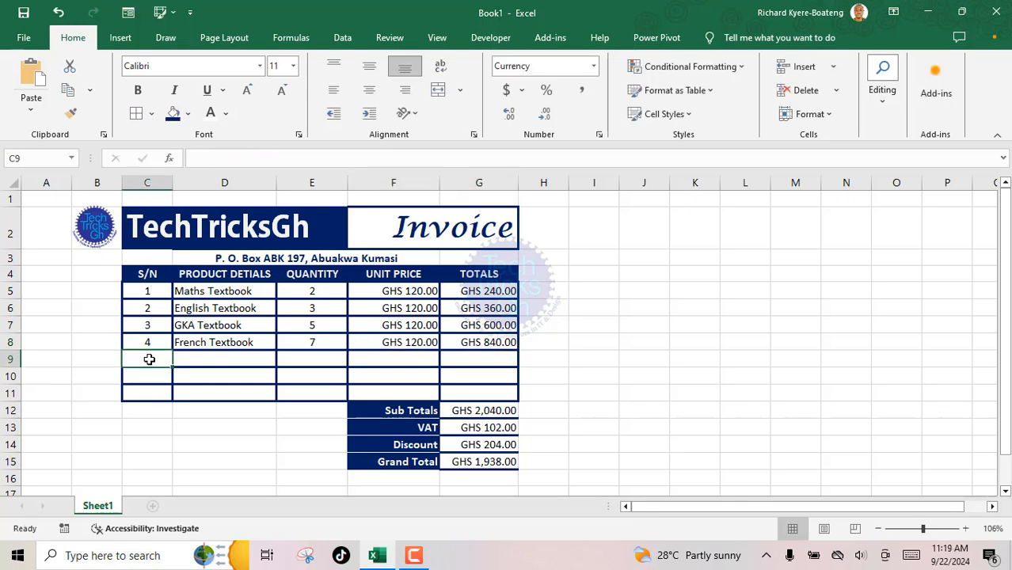
pyautogui.write('5')
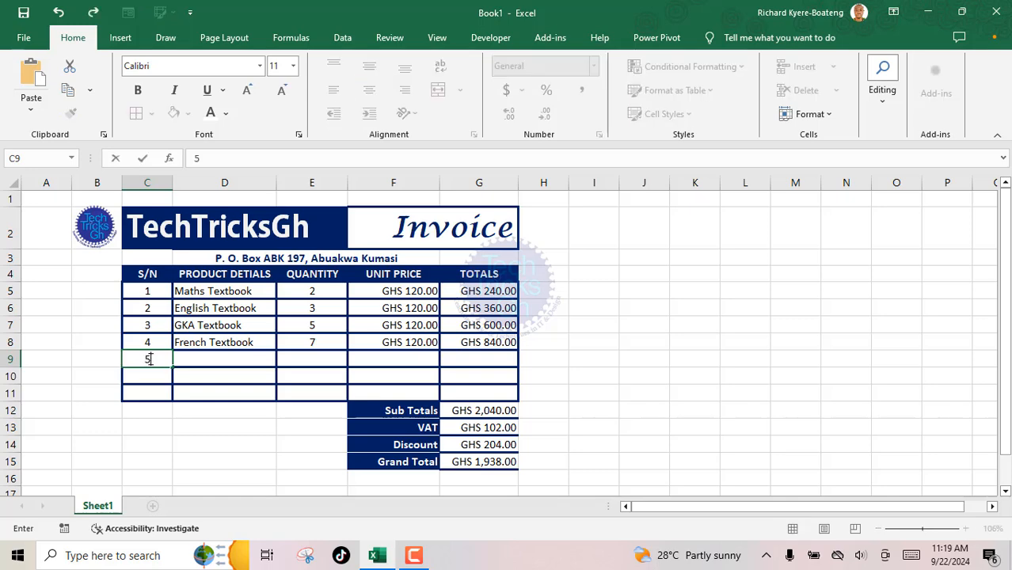
pyautogui.press('Tab')
pyautogui.write('Spiral Sketch Pad')
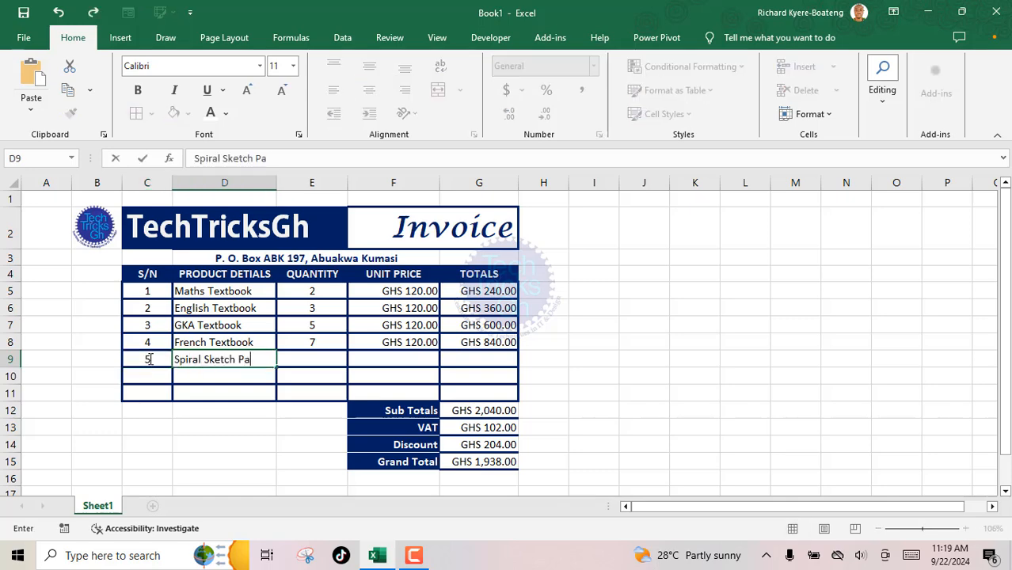
pyautogui.press('Tab')
pyautogui.write('3')
pyautogui.press('Tab')
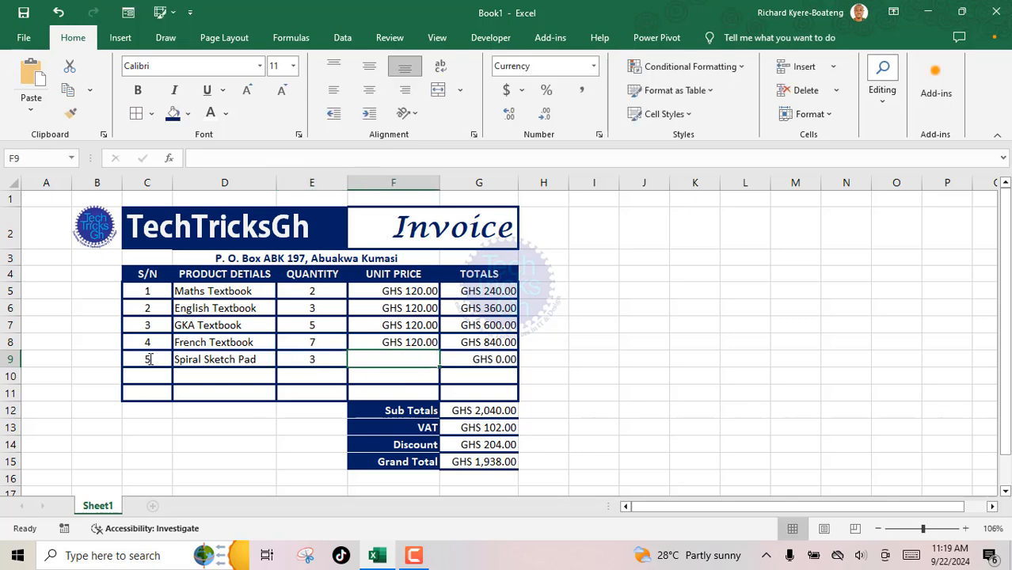
pyautogui.write('60')
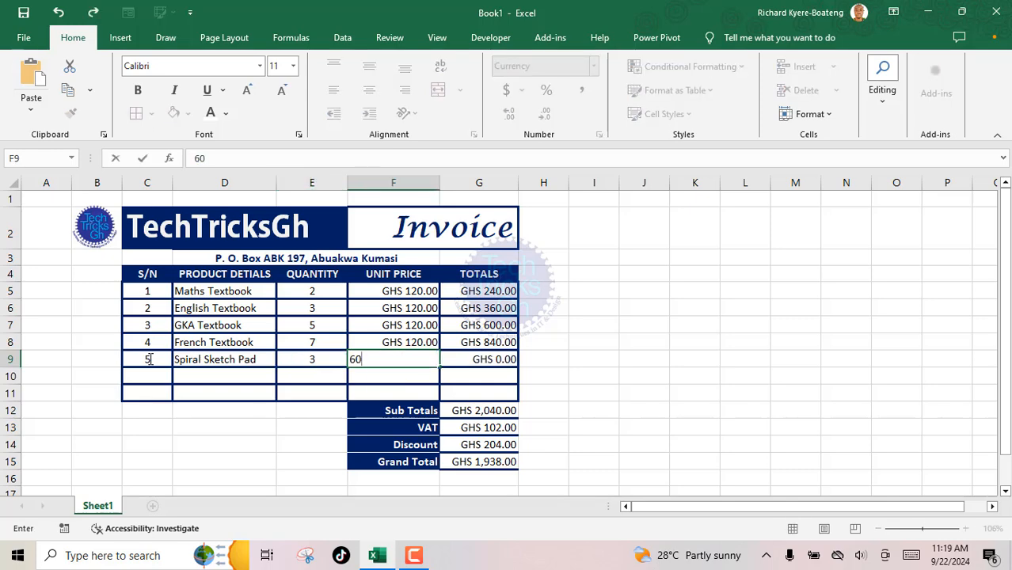
pyautogui.press('Tab')
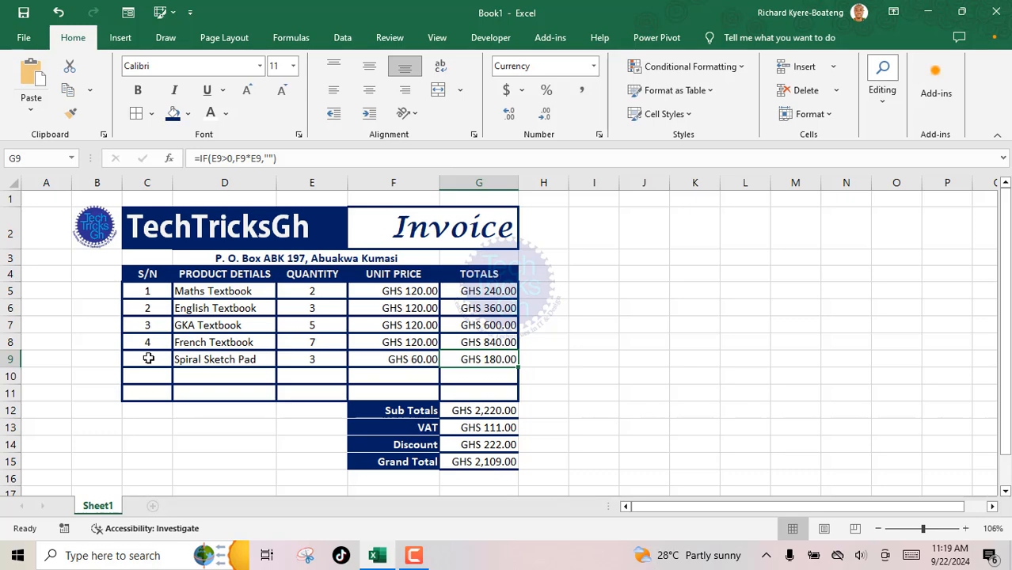
# Step: Fill invoice row 10 with serial number 5, Scientific Calculator, quantity 2 and unit price 130
pyautogui.click(149, 375)
pyautogui.write('5')
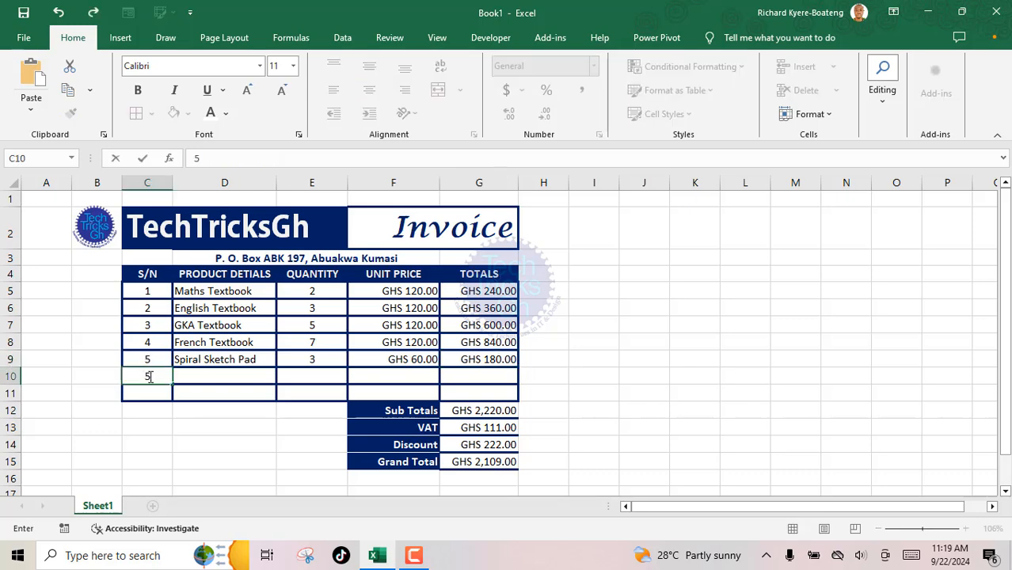
pyautogui.press('Tab')
pyautogui.write('Scientific Calculator')
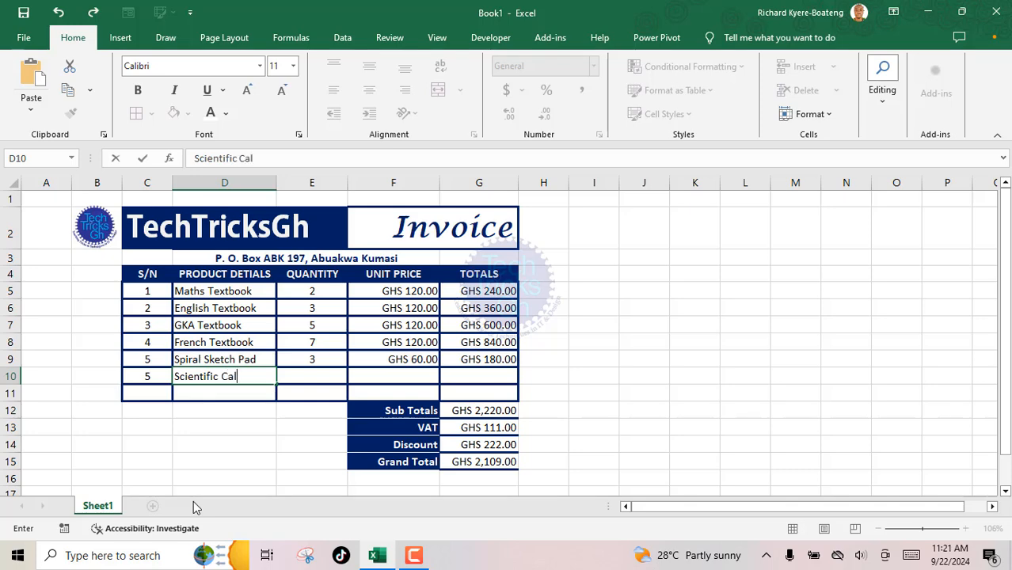
pyautogui.press('Tab')
pyautogui.write('2')
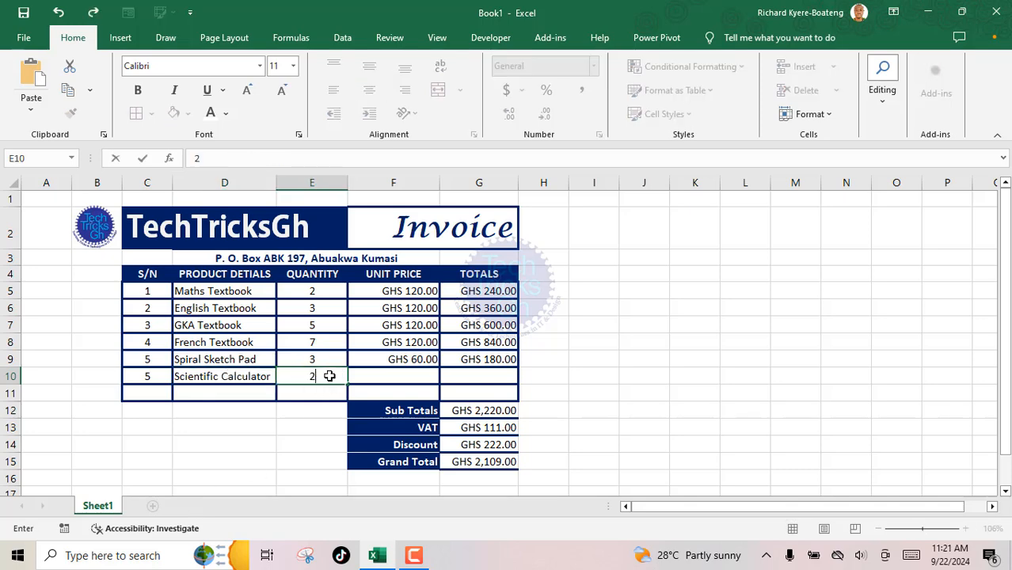
pyautogui.press('Tab')
pyautogui.write('130')
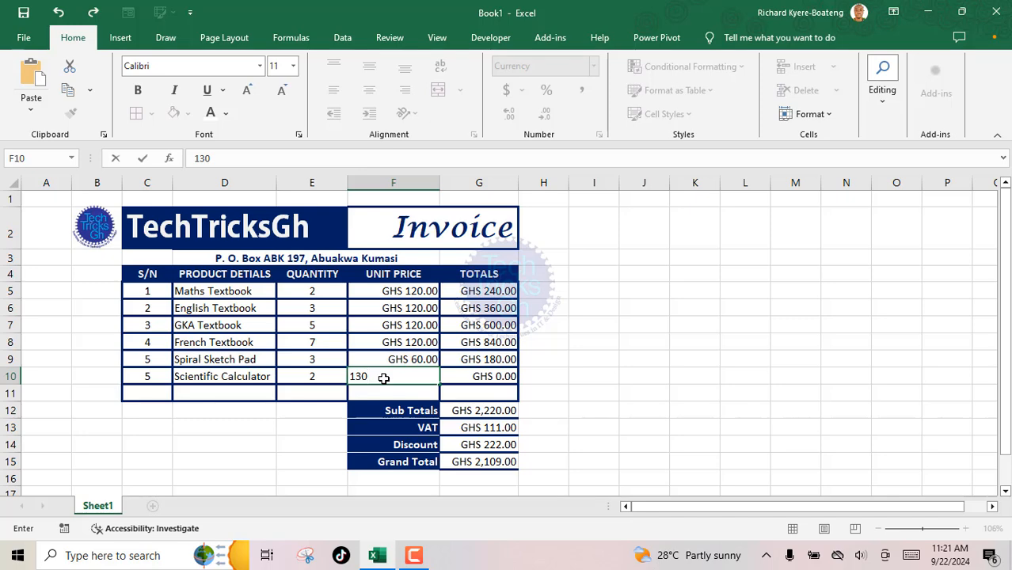
pyautogui.press('Tab')
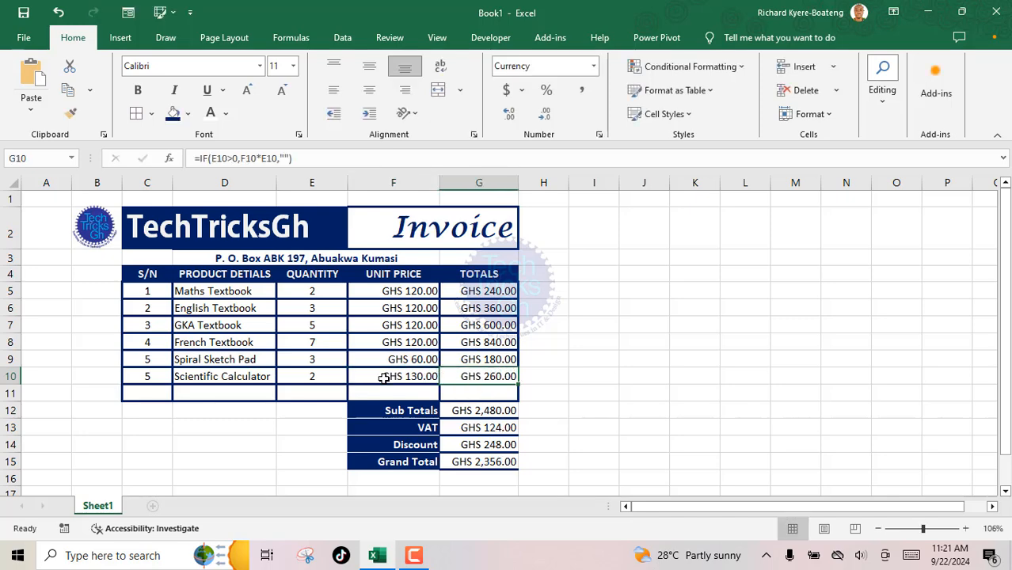
# Step: Fill invoice row 11 with serial number 6, Graded Pencil Set, quantity 5 and unit price 25
pyautogui.click(154, 394)
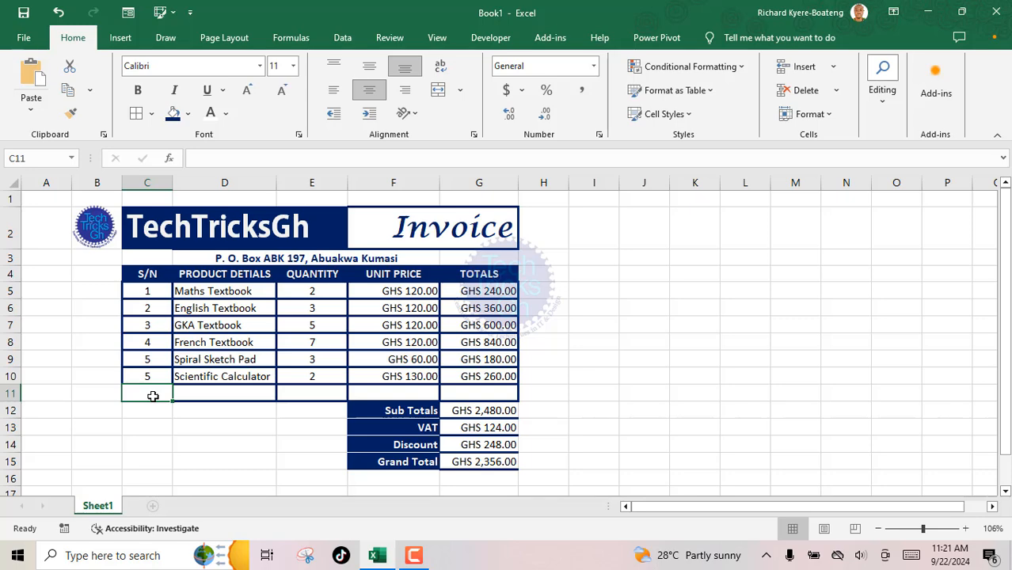
pyautogui.write('6')
pyautogui.press('Tab')
pyautogui.write('Graded ')
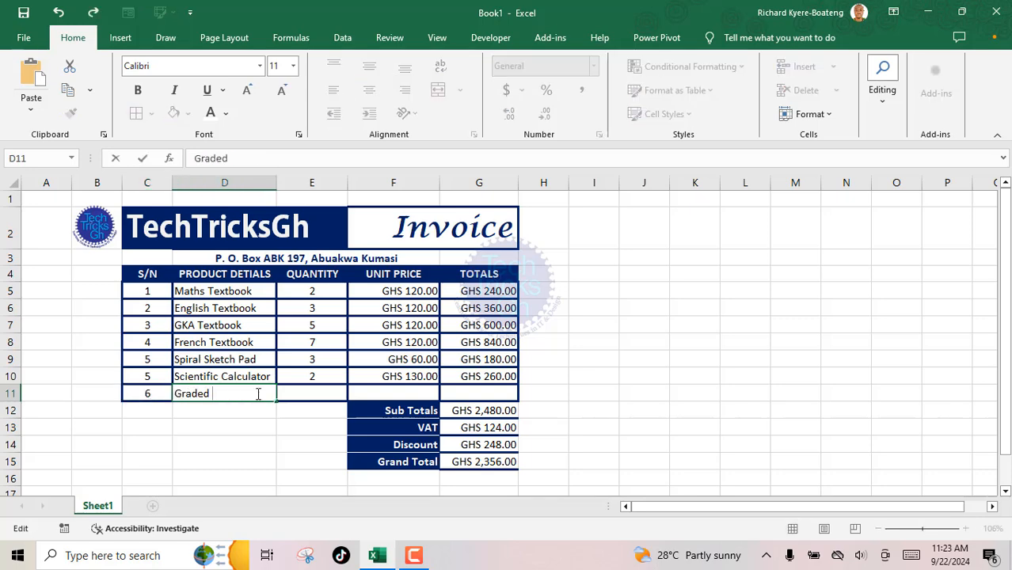
pyautogui.write('Pencil Set')
pyautogui.press('Tab')
pyautogui.write('5')
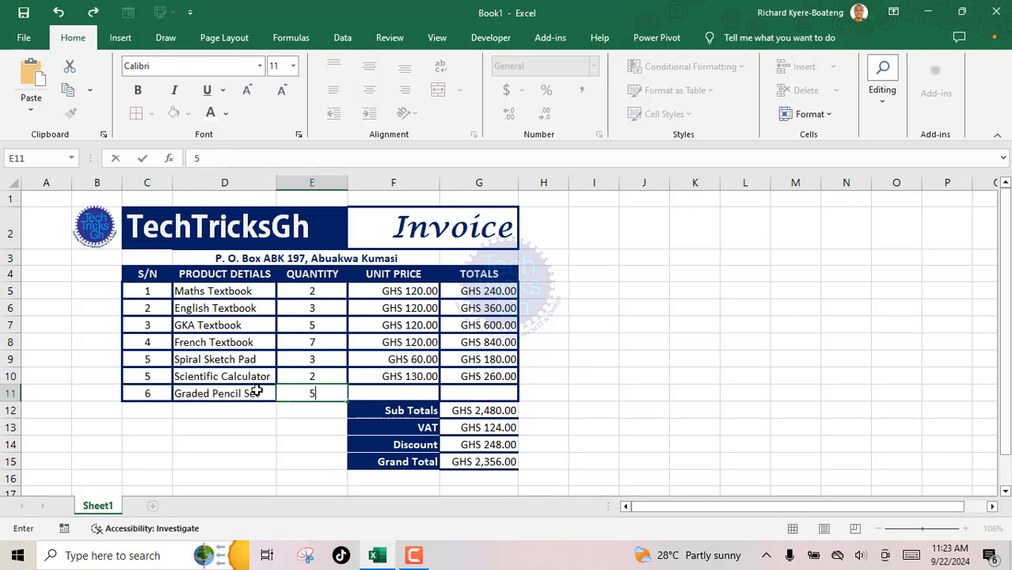
pyautogui.press('Tab')
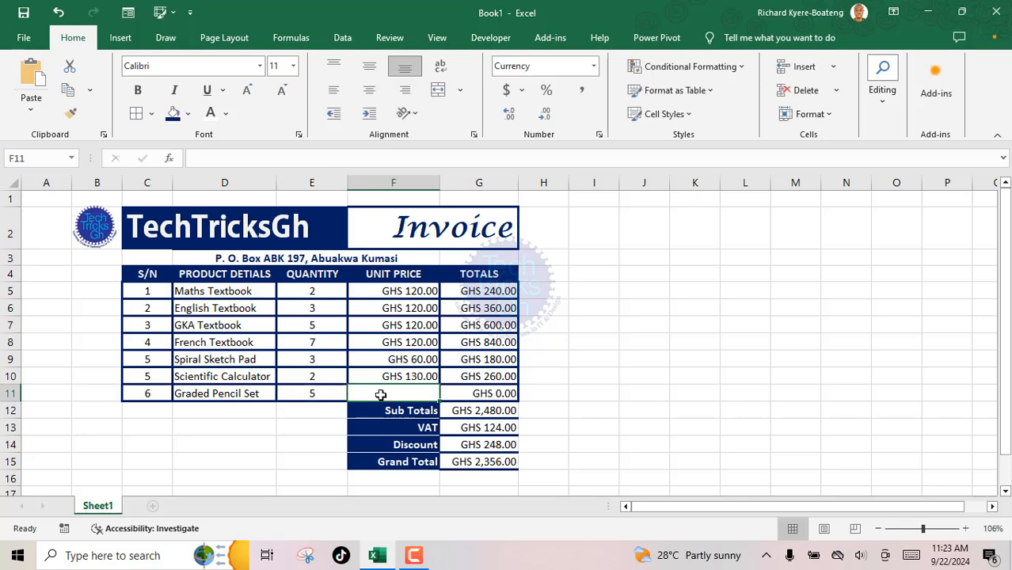
pyautogui.write('25')
pyautogui.press('Tab')
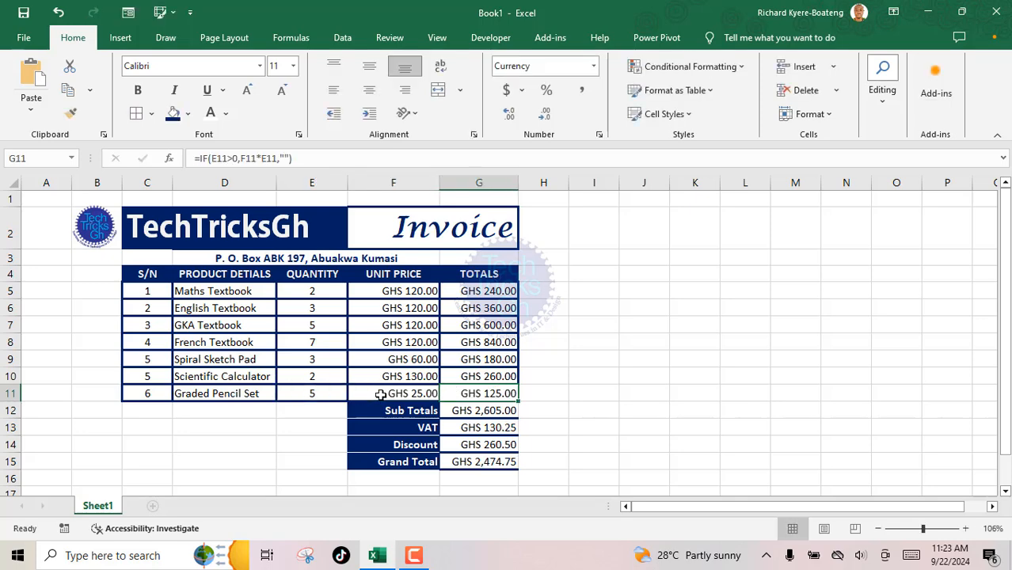